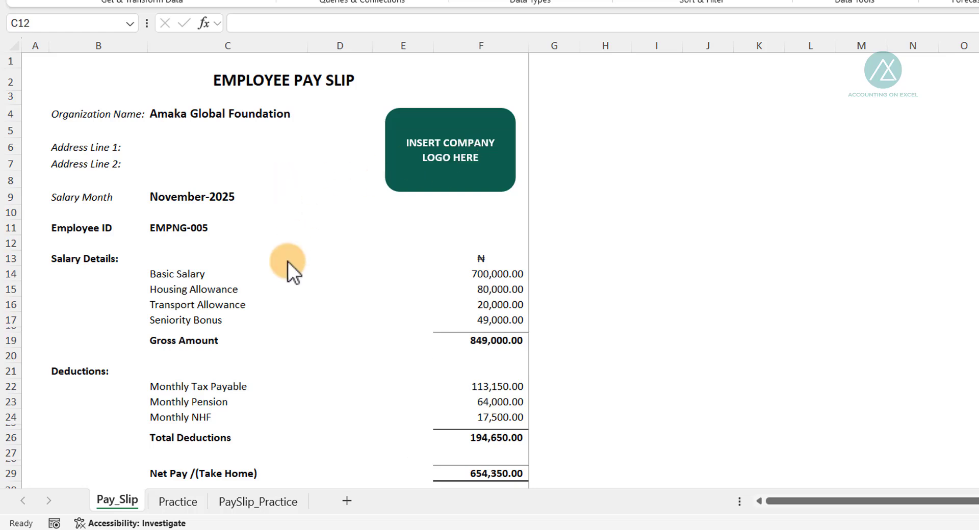
# Compare the completed Pay_Slip sample with the payroll table on Practice and the blank PaySlip_Practice template.
pyautogui.click(173, 501)
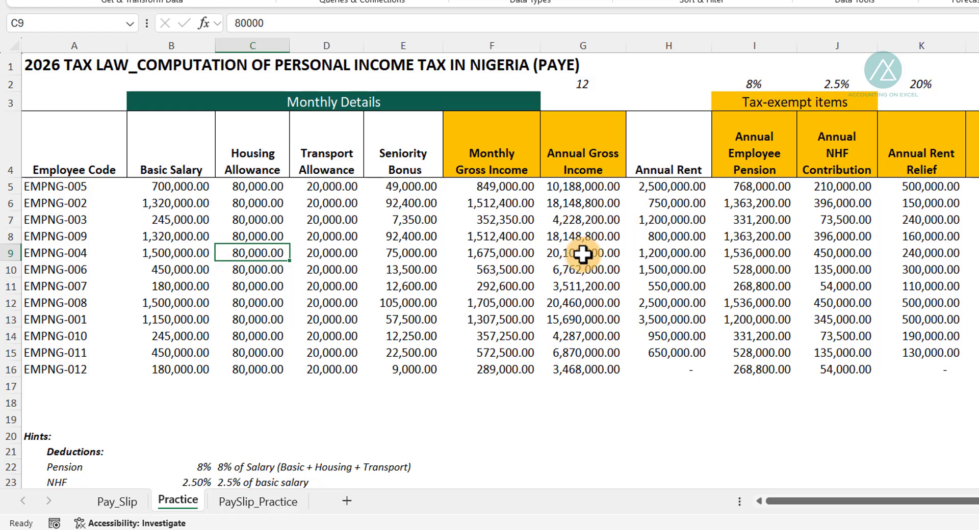
pyautogui.moveTo(812, 502); pyautogui.dragTo(713, 471)
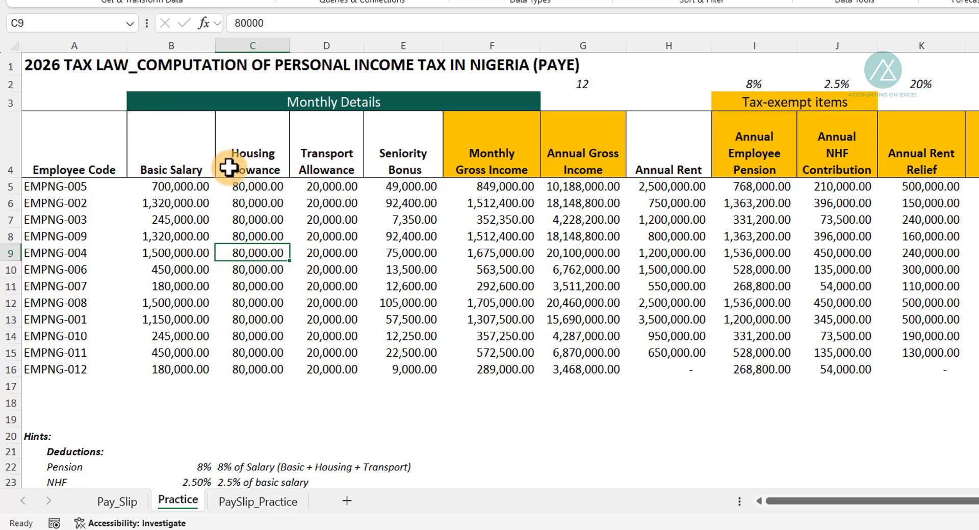
pyautogui.click(123, 502)
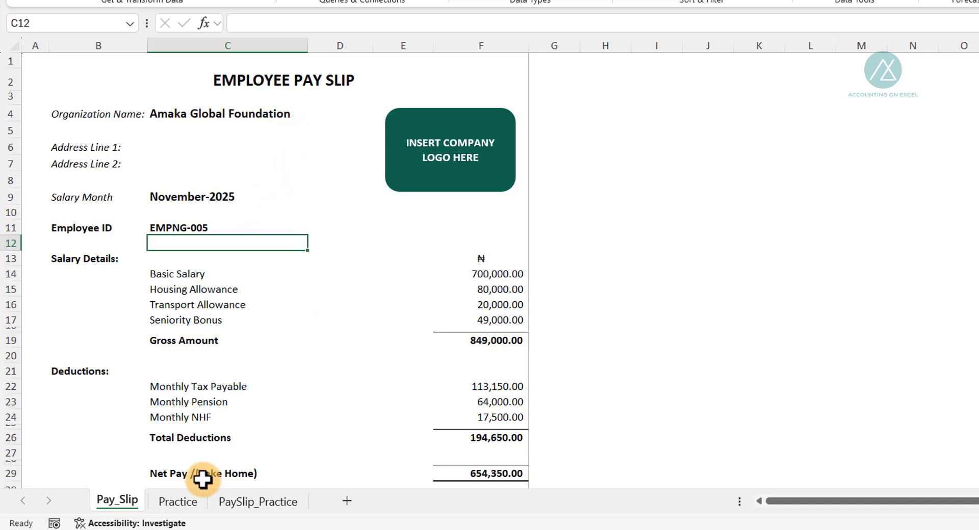
pyautogui.click(181, 502)
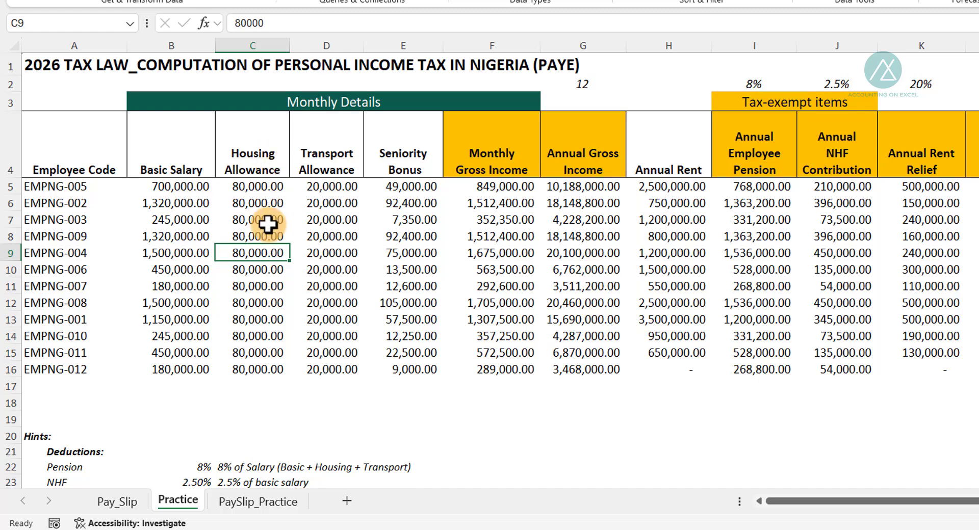
pyautogui.click(126, 502)
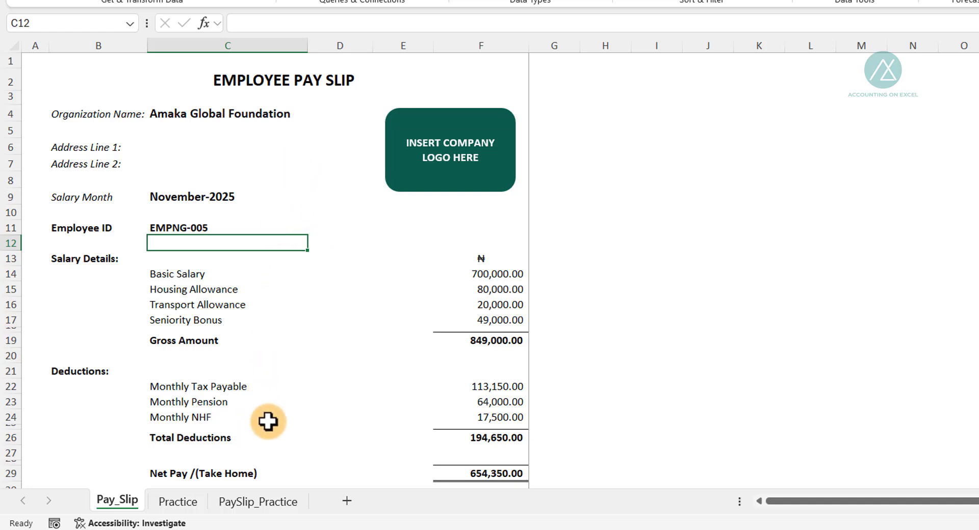
pyautogui.click(253, 504)
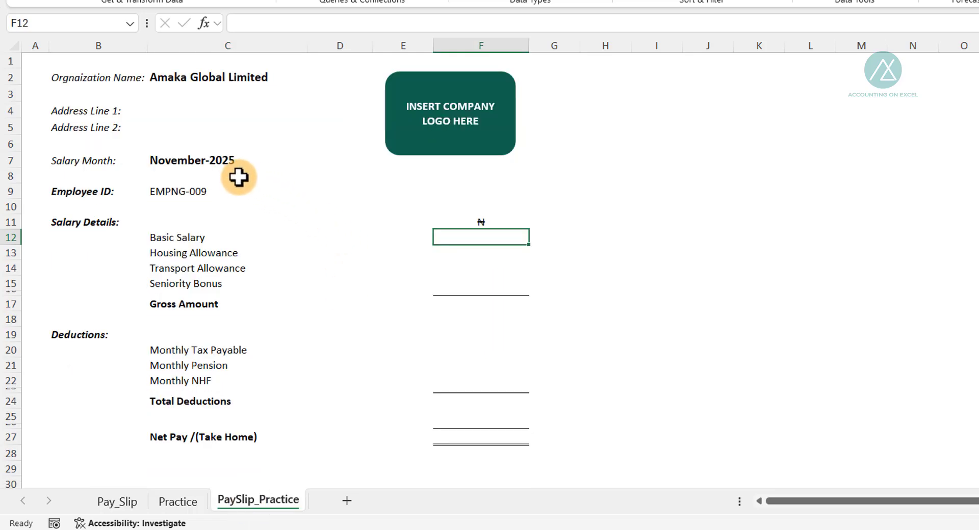
pyautogui.click(117, 502)
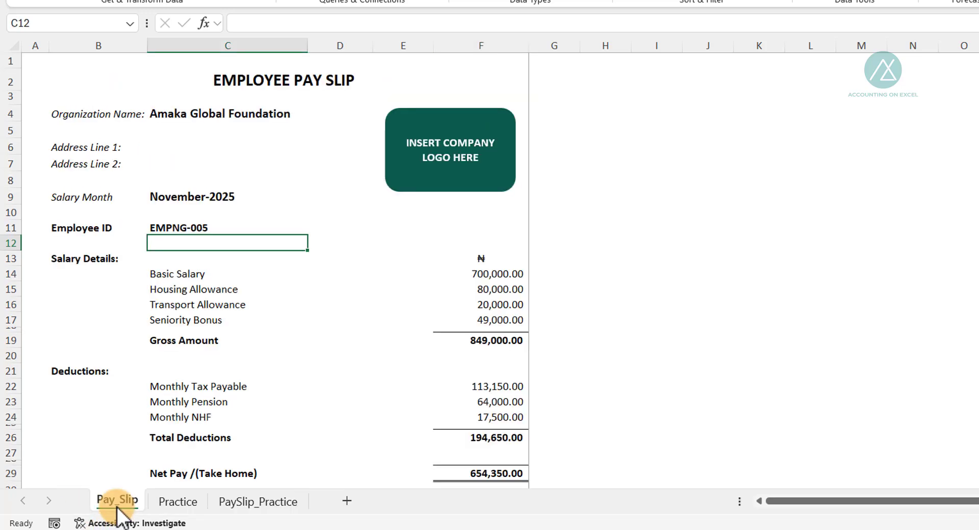
# Examine the organization name, address lines, salary month and Employee ID fields on the PaySlip_Practice sheet.
pyautogui.click(265, 509)
pyautogui.click(214, 77)
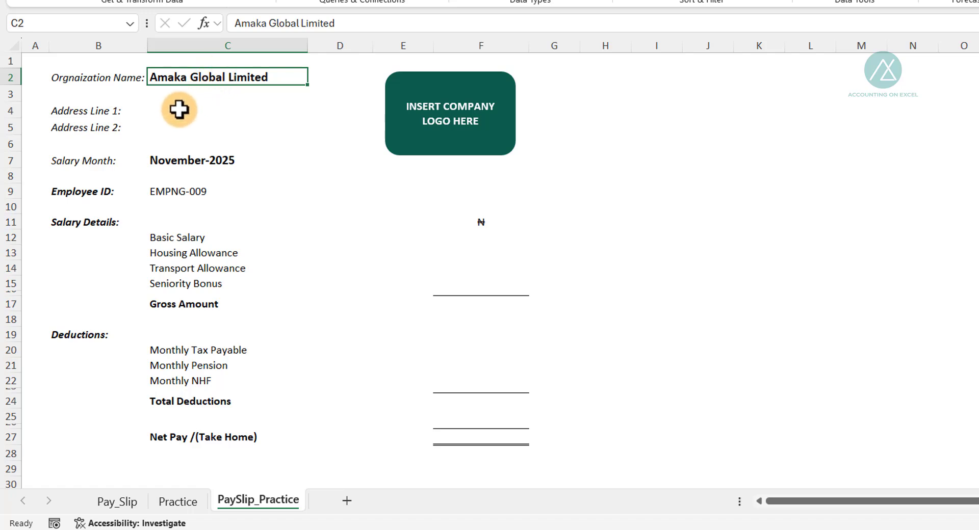
pyautogui.click(153, 110)
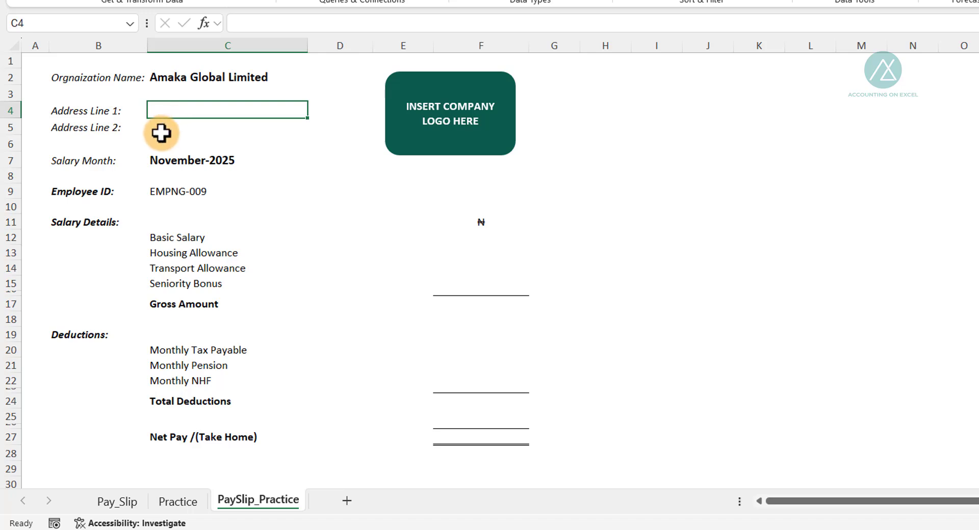
pyautogui.click(162, 128)
pyautogui.click(176, 118)
pyautogui.click(164, 131)
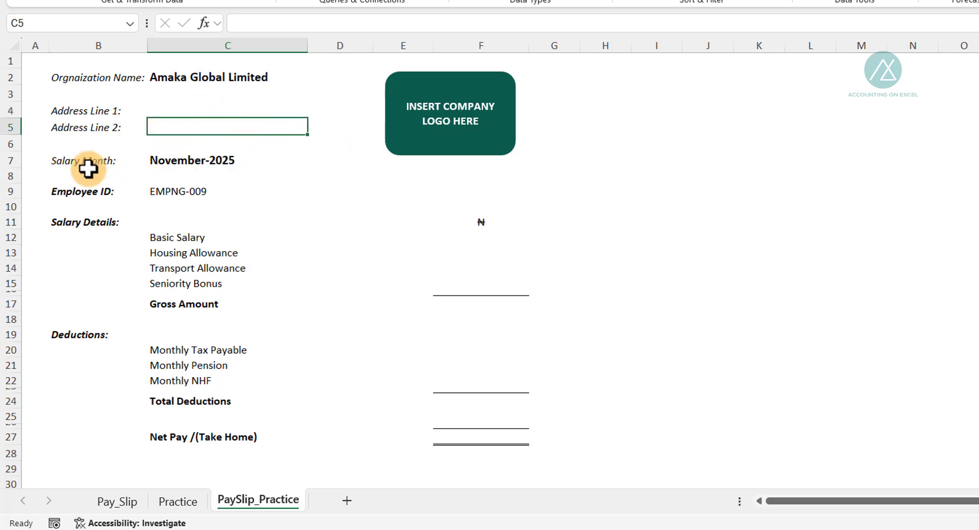
pyautogui.click(175, 163)
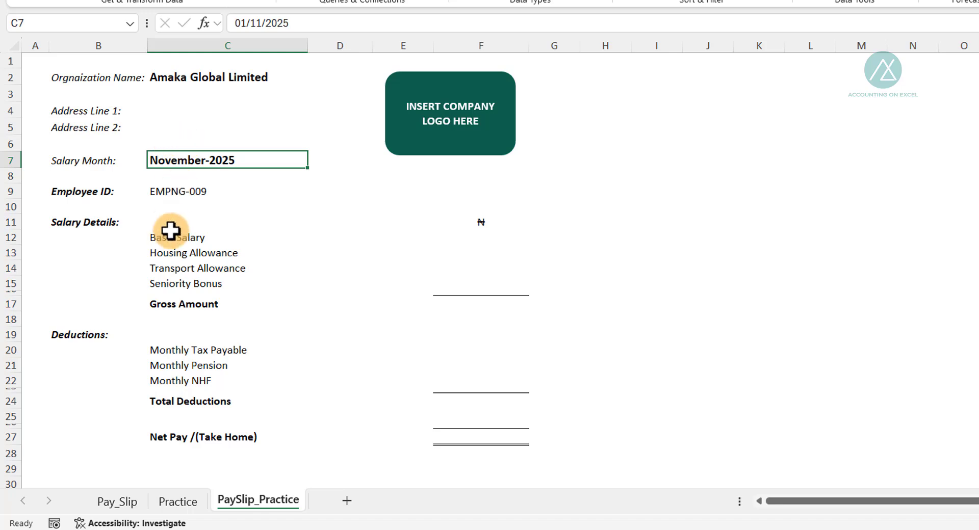
pyautogui.click(179, 188)
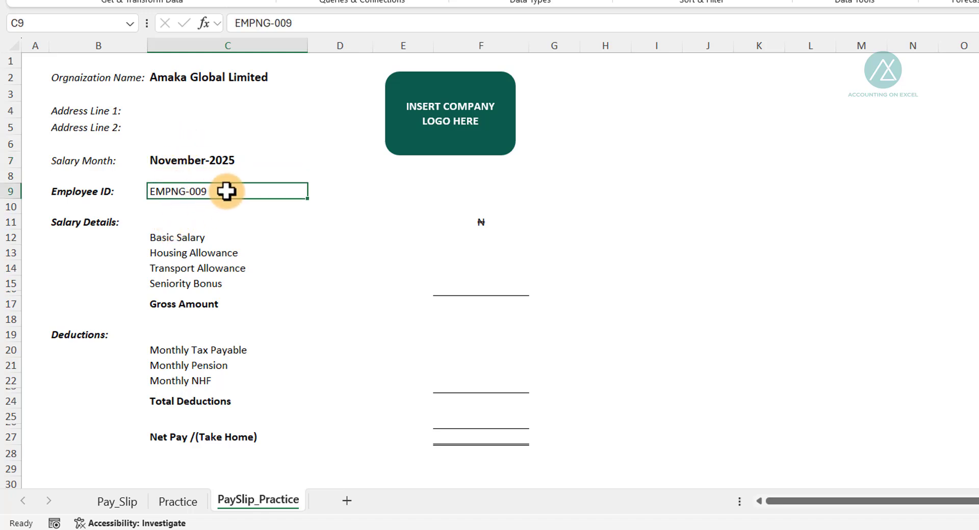
# Inspect the Employee ID choices on the Pay_Slip sheet and the logo placeholder on the PaySlip_Practice sheet.
pyautogui.click(124, 502)
pyautogui.click(222, 227)
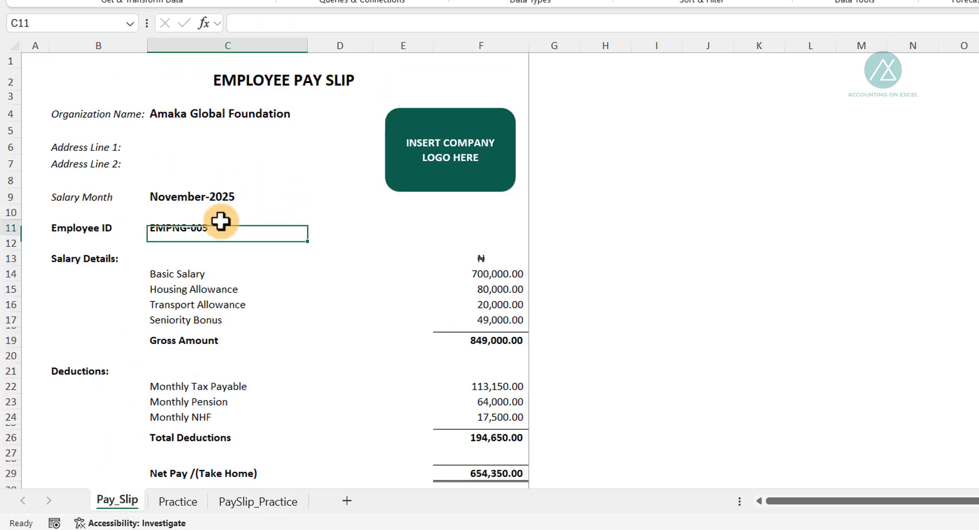
pyautogui.click(316, 229)
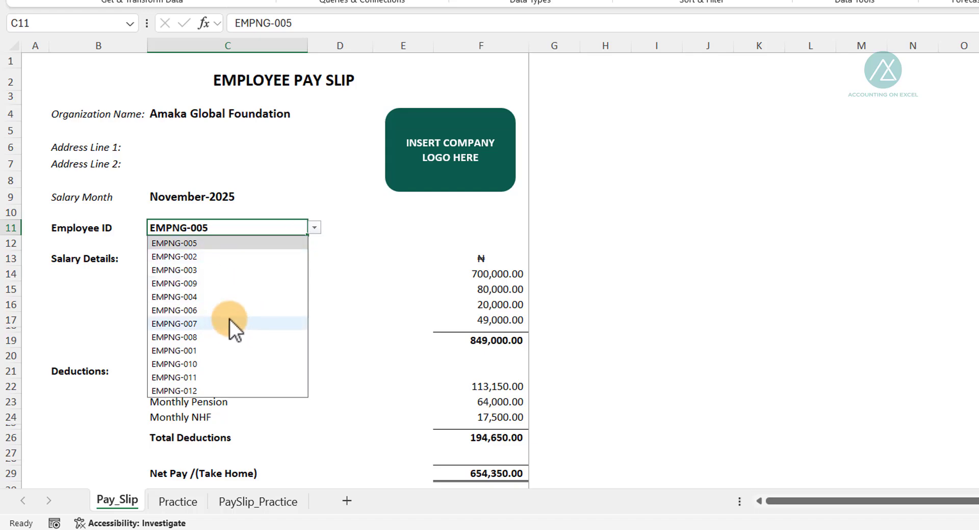
pyautogui.click(349, 232)
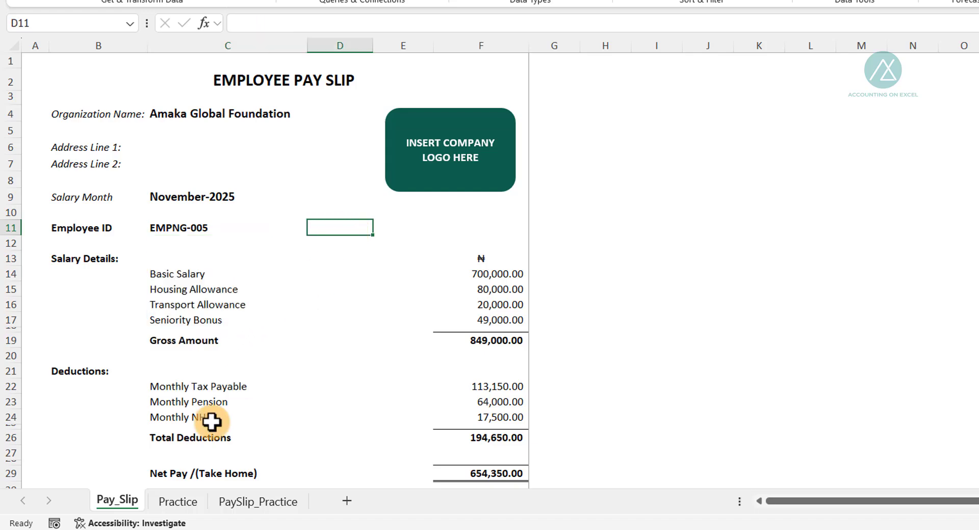
pyautogui.click(250, 501)
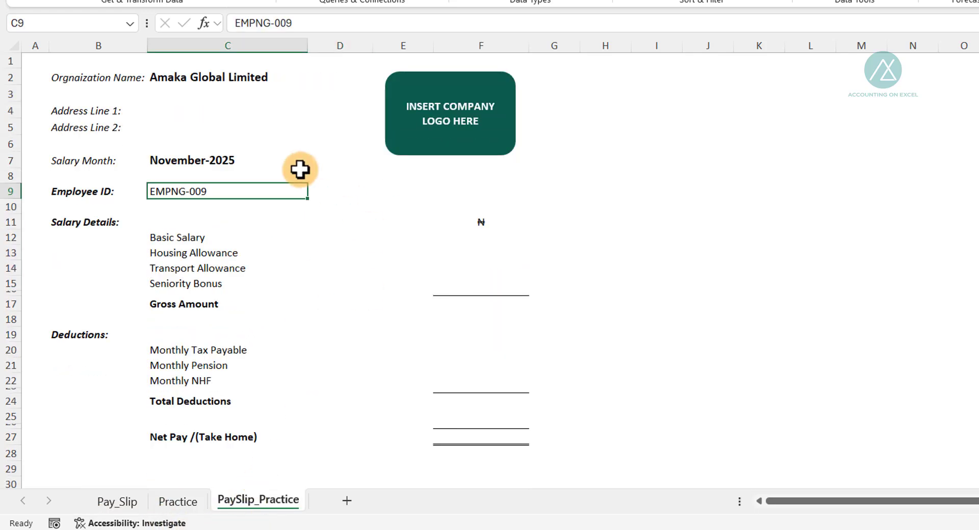
pyautogui.click(474, 96)
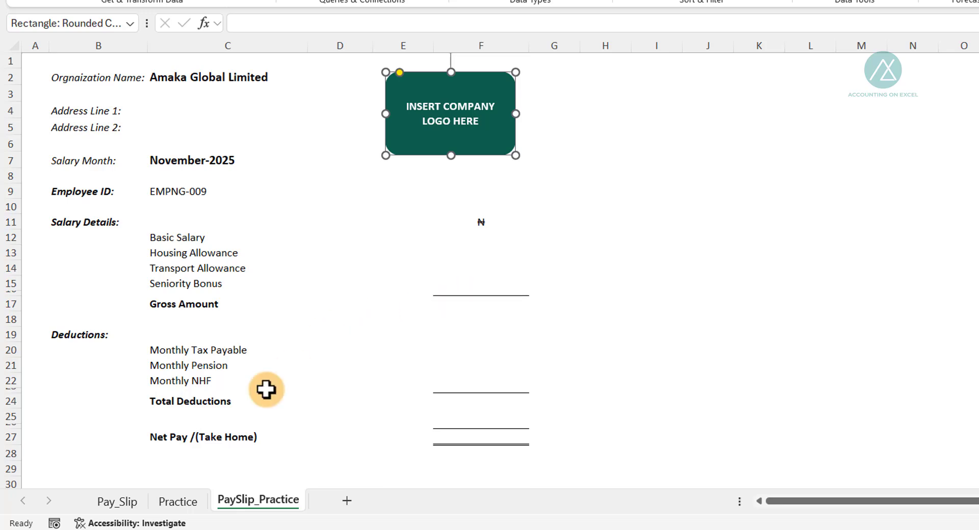
# On the Pay_Slip sheet, set the Employee ID to the third employee code in its list.
pyautogui.click(115, 502)
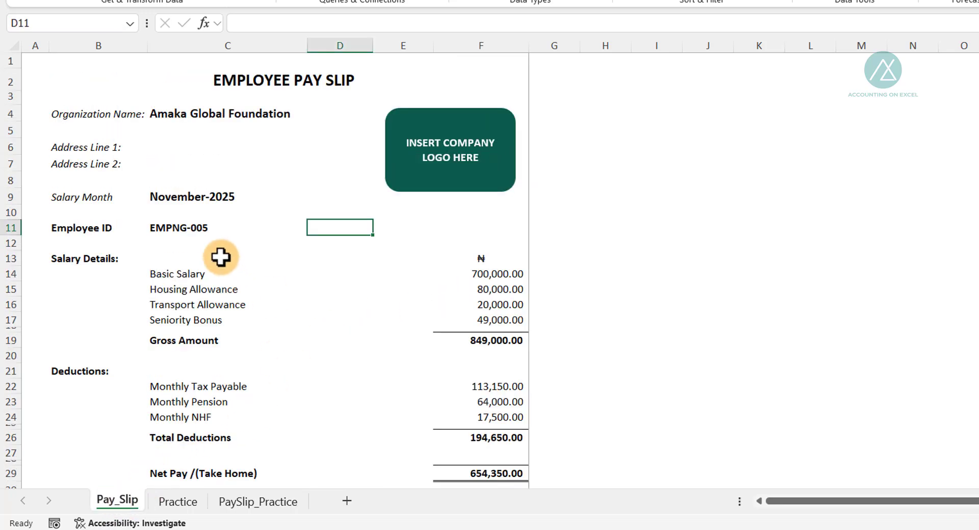
pyautogui.click(195, 227)
pyautogui.click(314, 227)
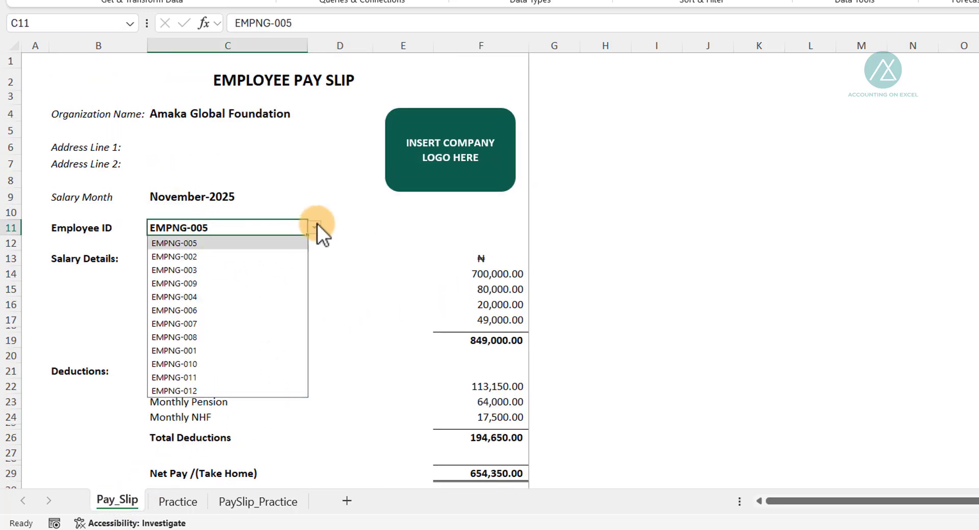
pyautogui.click(192, 274)
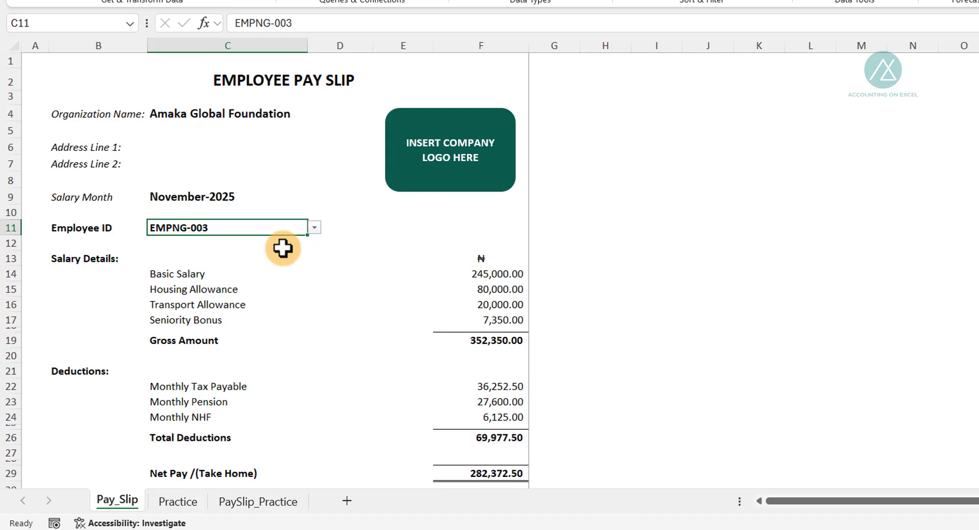
# Add List data validation to Employee ID cell C9 on PaySlip_Practice, with source =Practice!$A$5:$A$16.
pyautogui.click(267, 501)
pyautogui.click(187, 190)
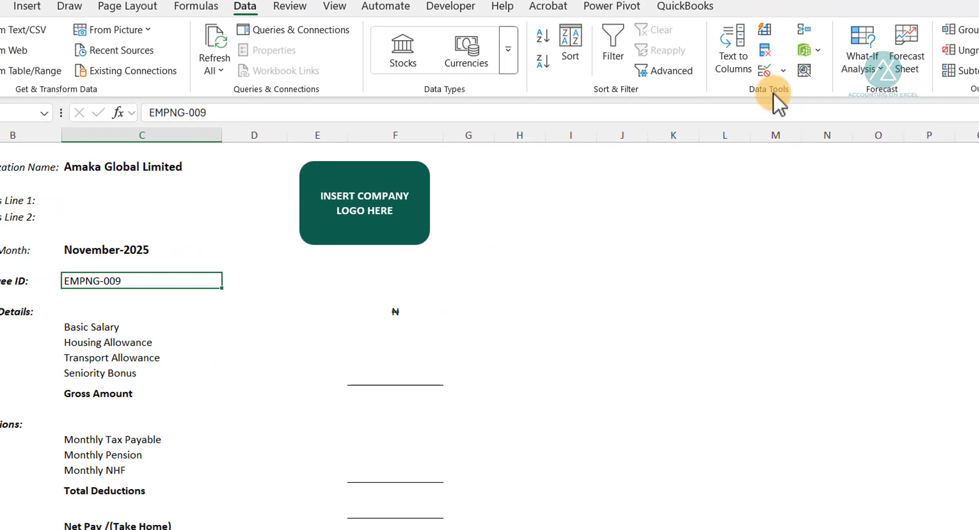
pyautogui.click(787, 73)
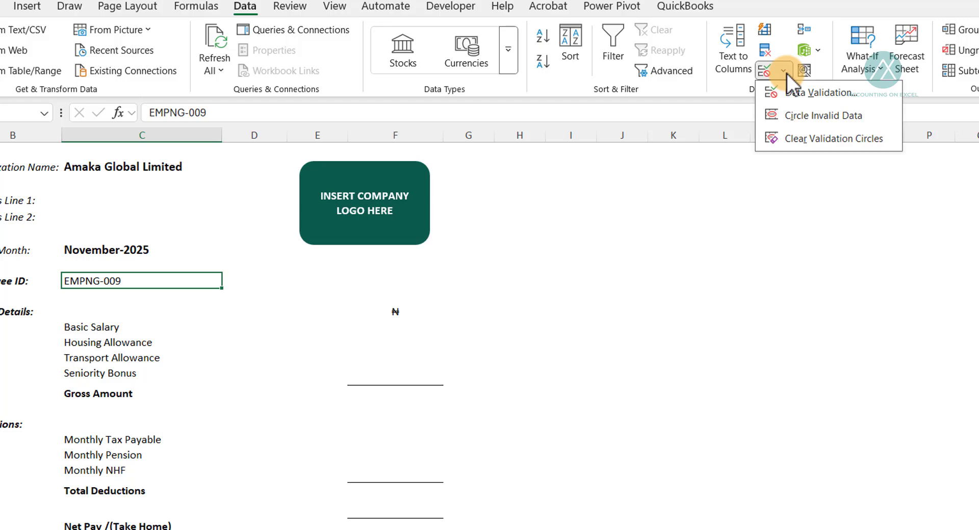
pyautogui.click(798, 98)
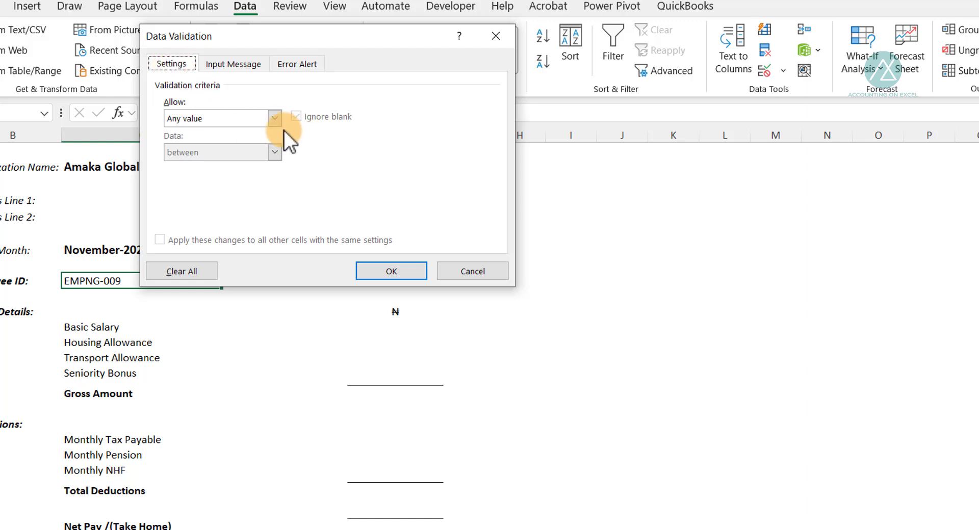
pyautogui.click(273, 120)
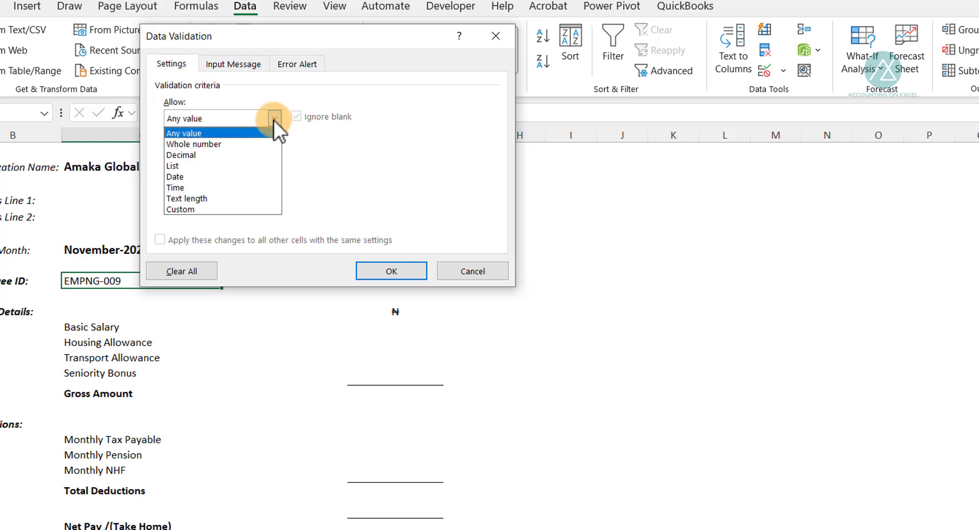
pyautogui.click(190, 165)
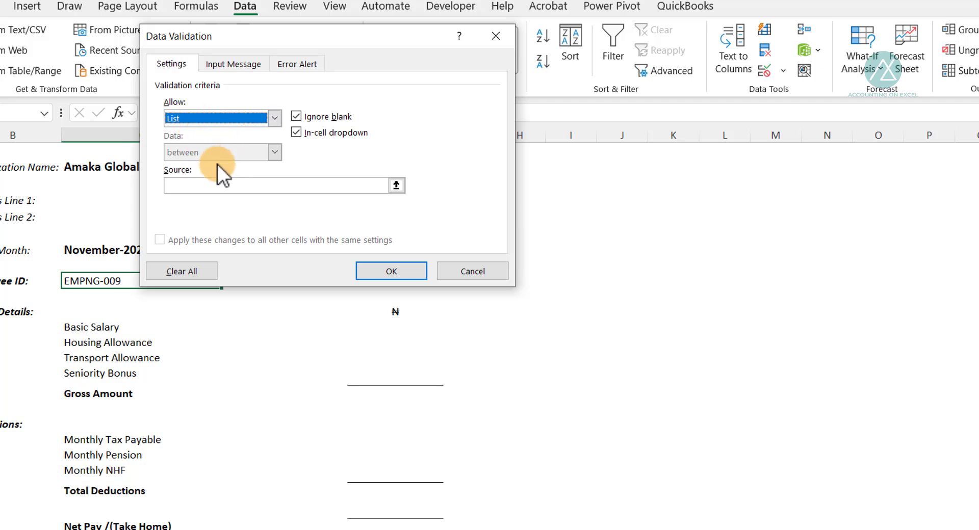
pyautogui.click(192, 185)
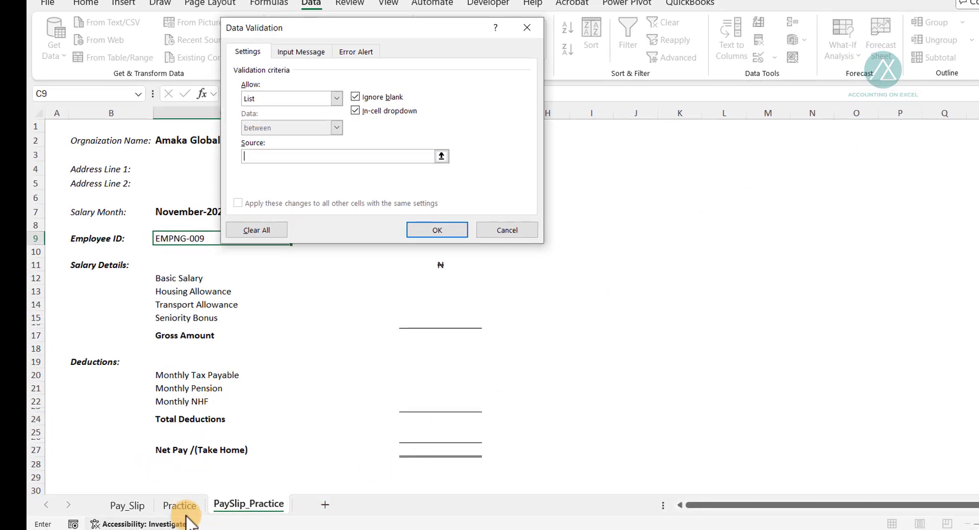
pyautogui.click(180, 505)
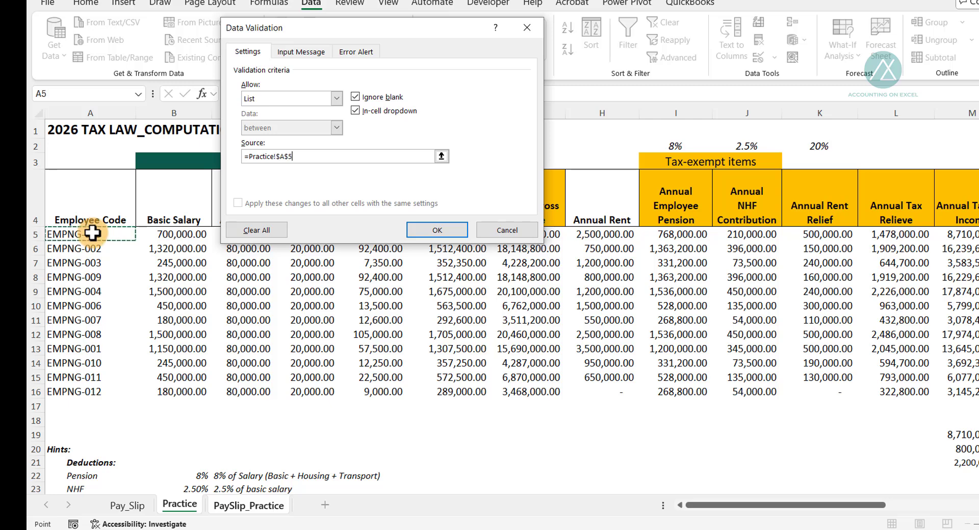
pyautogui.moveTo(93, 233); pyautogui.dragTo(59, 383)
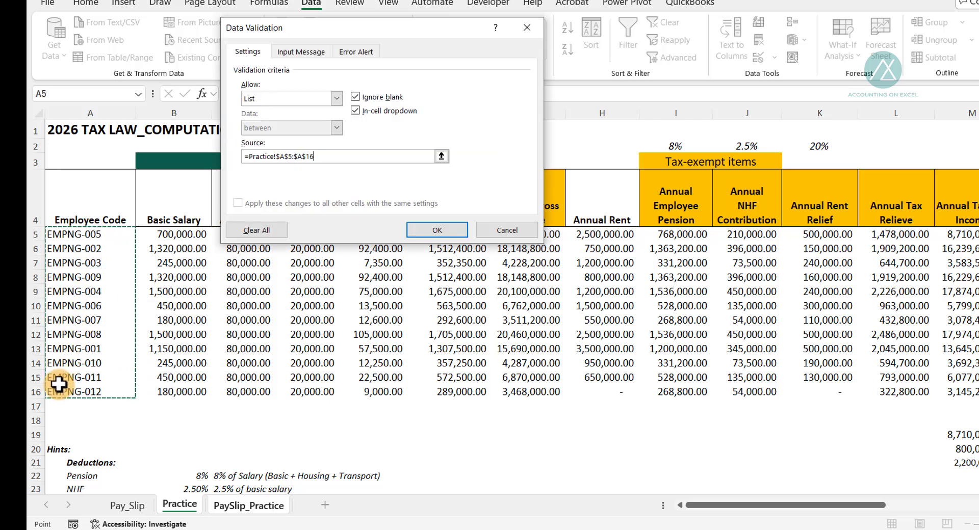
pyautogui.click(445, 229)
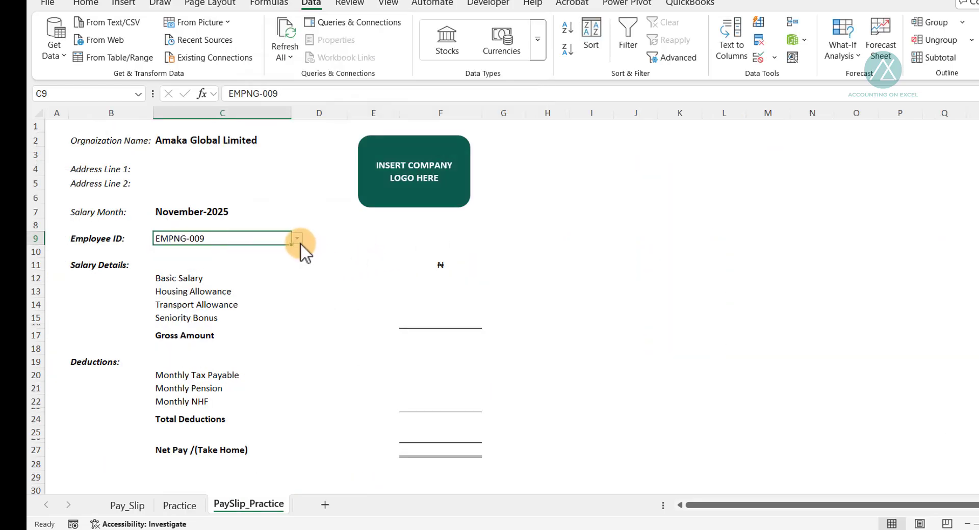
# Test the Employee ID list in C9 by choosing the seventh employee code and switching back to the fourth.
pyautogui.click(299, 238)
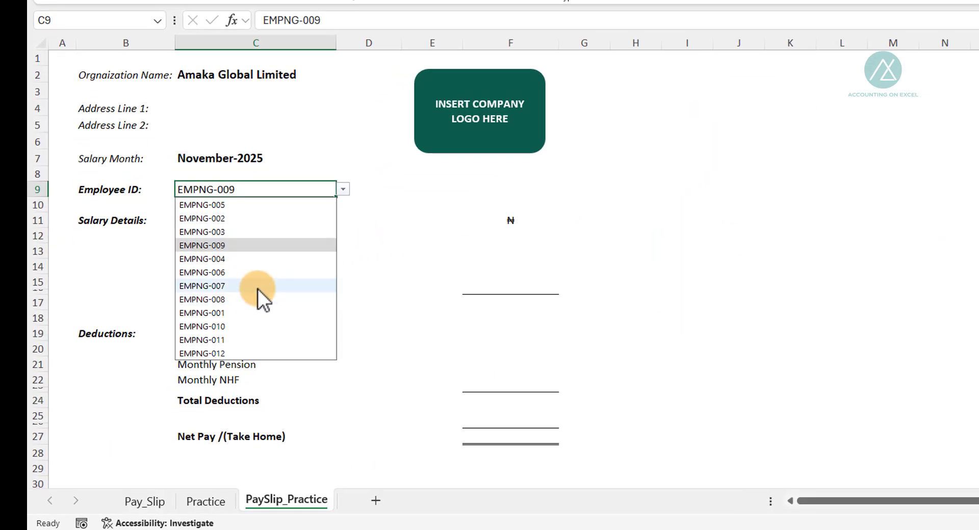
pyautogui.click(253, 285)
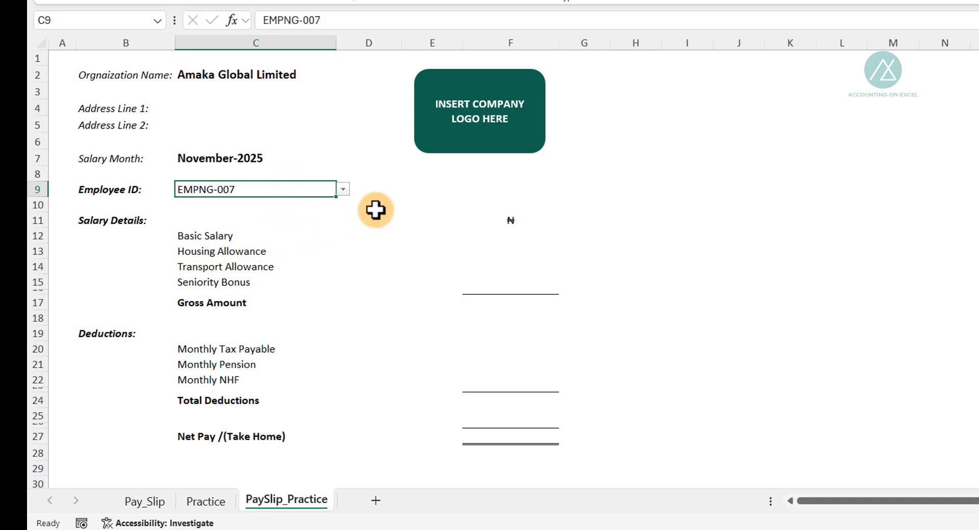
pyautogui.click(506, 237)
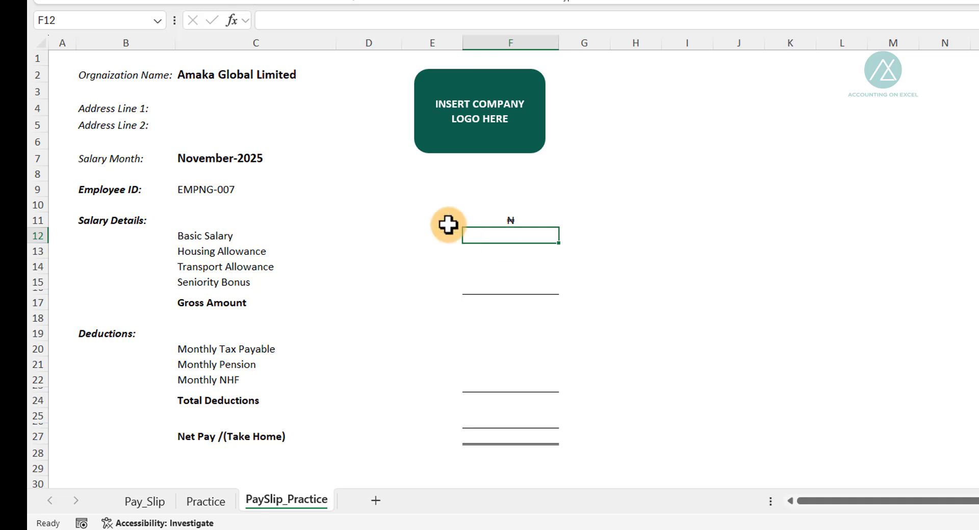
pyautogui.click(206, 199)
pyautogui.click(253, 191)
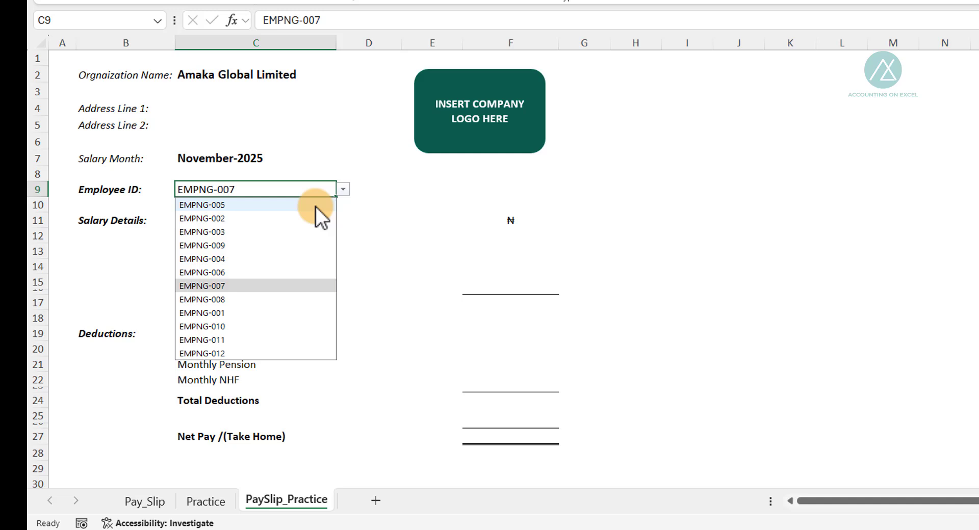
pyautogui.click(284, 245)
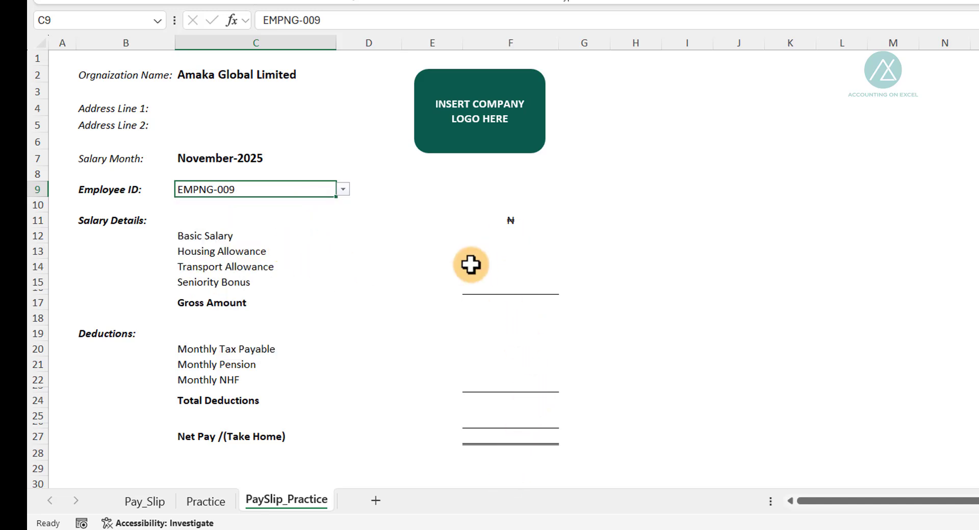
# Start an INDEX formula in Basic Salary cell F12 of PaySlip_Practice, with the absolute array Practice!$B$5:$Y$16.
pyautogui.click(505, 239)
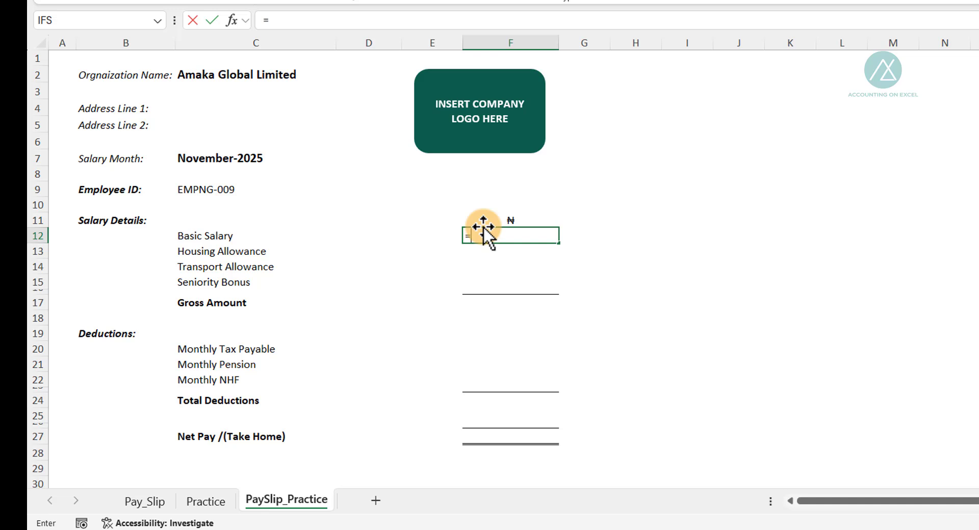
pyautogui.write('index')
pyautogui.press('Tab')
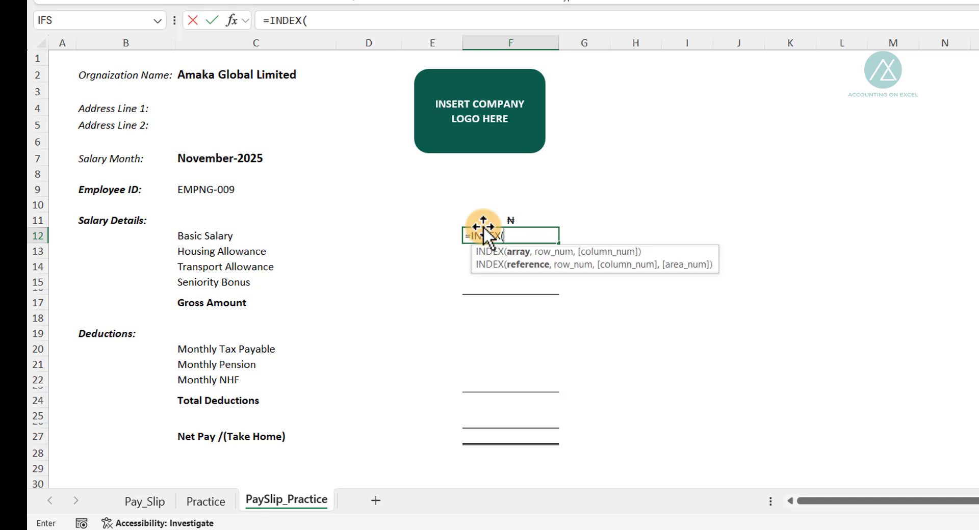
pyautogui.click(164, 508)
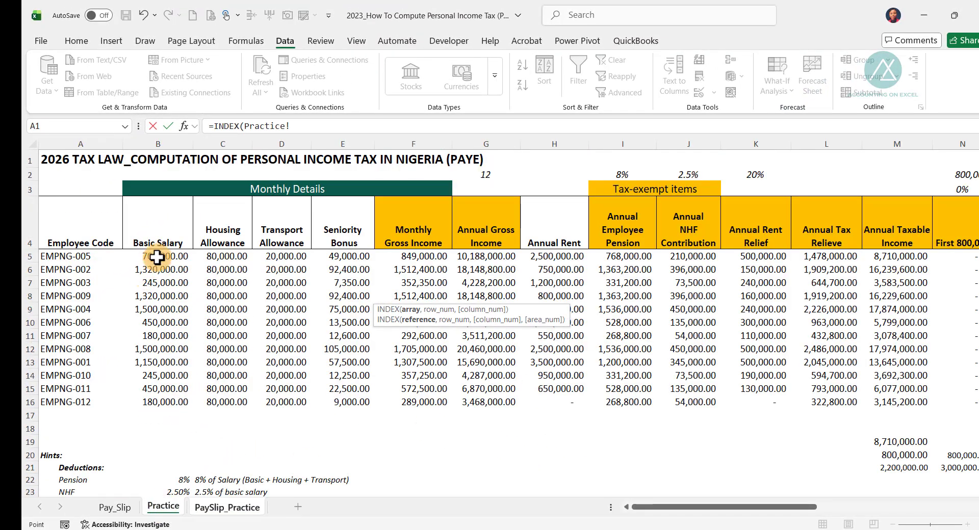
pyautogui.moveTo(153, 255); pyautogui.dragTo(889, 403)
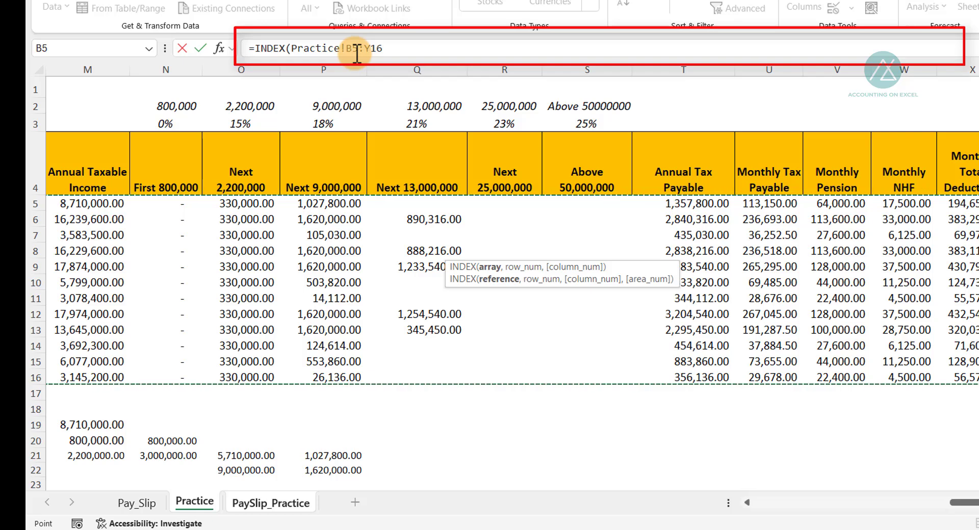
pyautogui.press('F4')
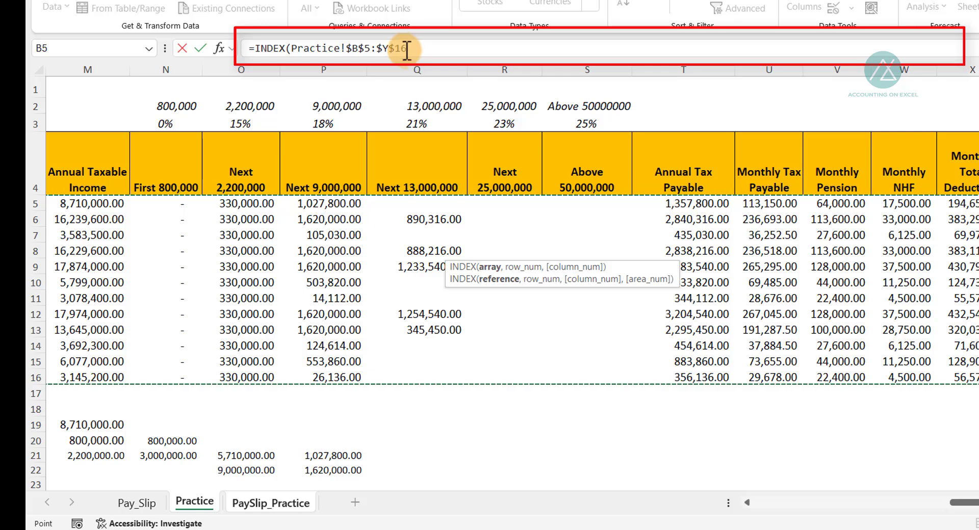
pyautogui.write(',')
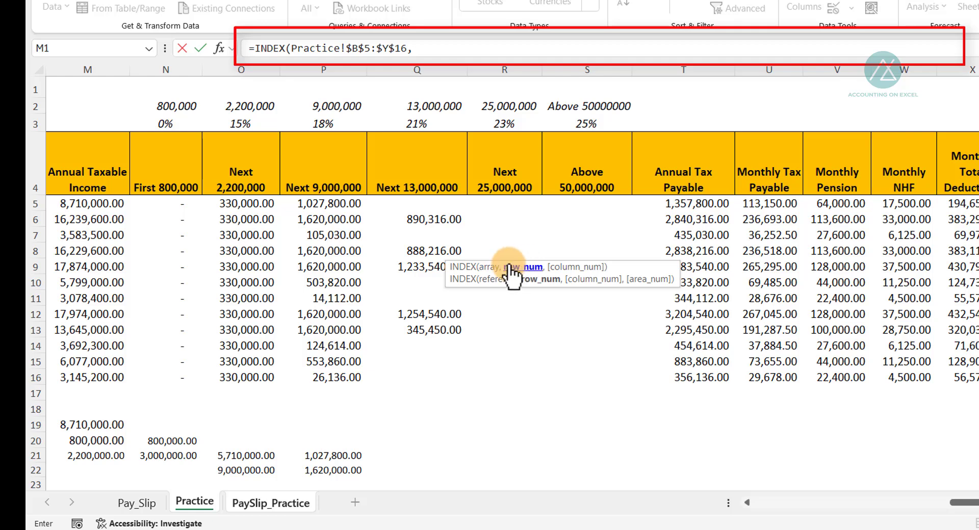
# Add a MATCH function as the INDEX row number, with Employee ID cell PaySlip_Practice!$C$9 as its absolute lookup value.
pyautogui.write('match')
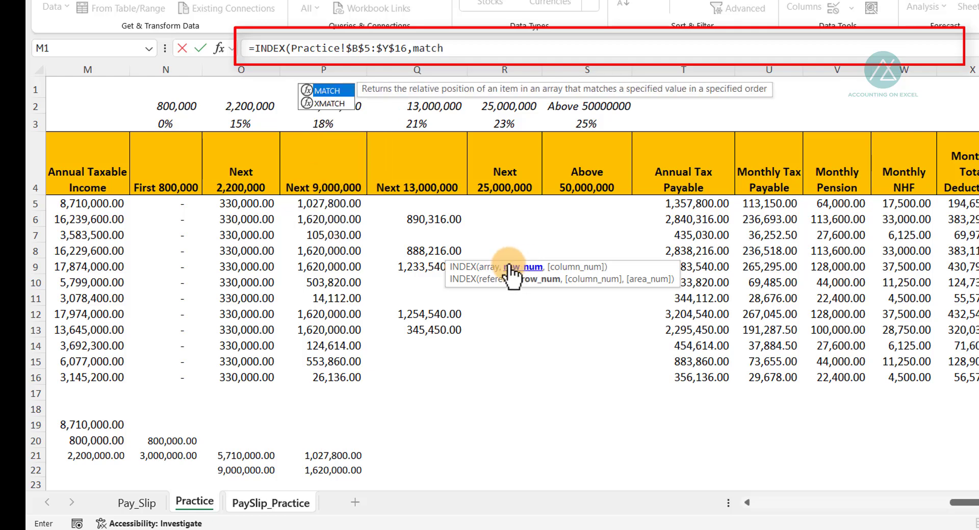
pyautogui.press('Tab')
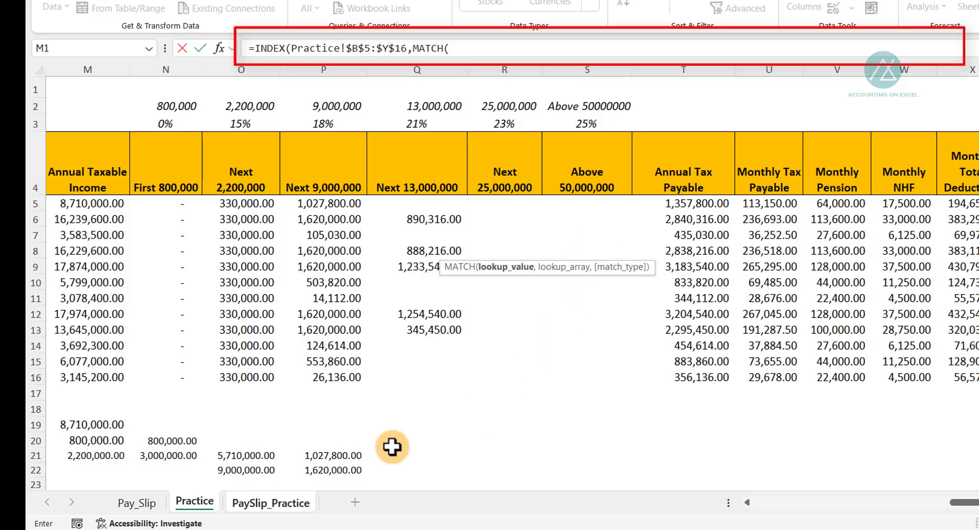
pyautogui.click(283, 505)
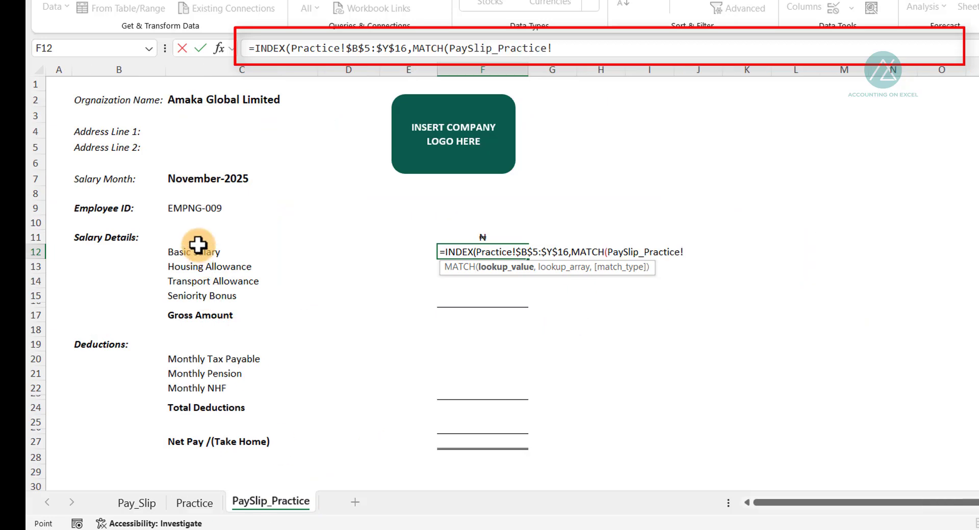
pyautogui.click(196, 207)
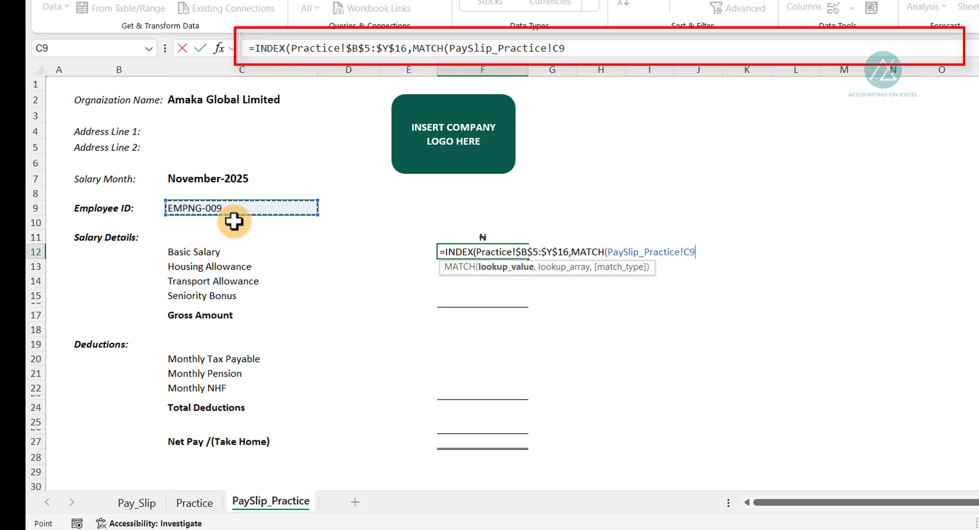
pyautogui.press('F4')
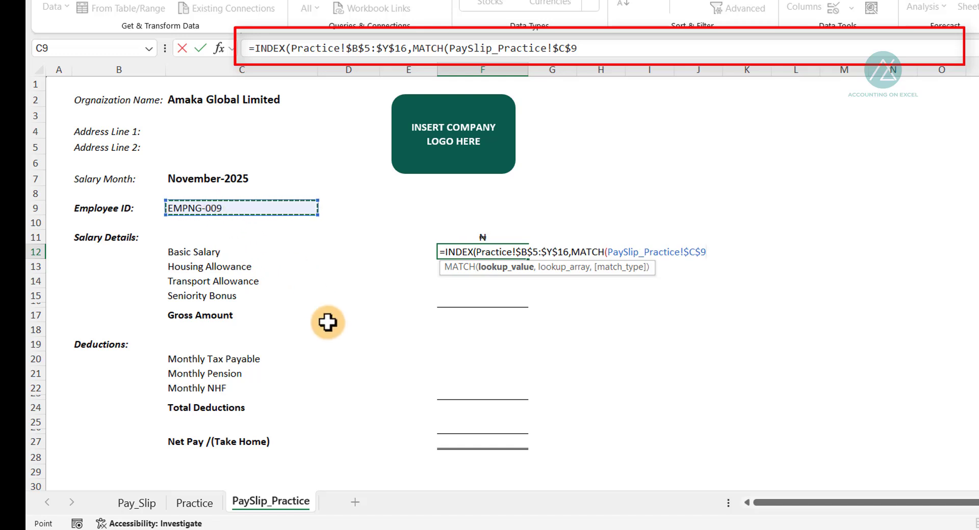
pyautogui.write(',')
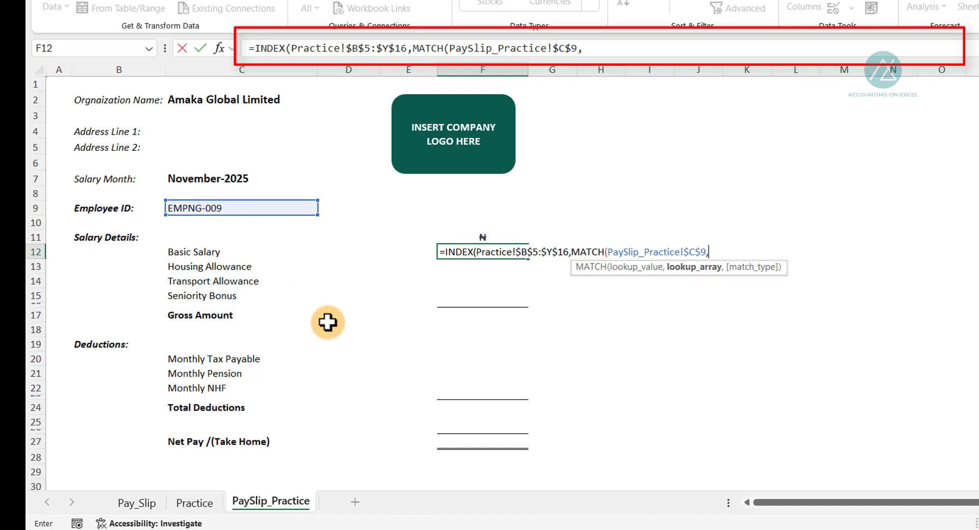
# Complete the row MATCH with the employee code range Practice!$A$5:$A$16 as lookup array and match type 0 (Exact match).
pyautogui.click(186, 504)
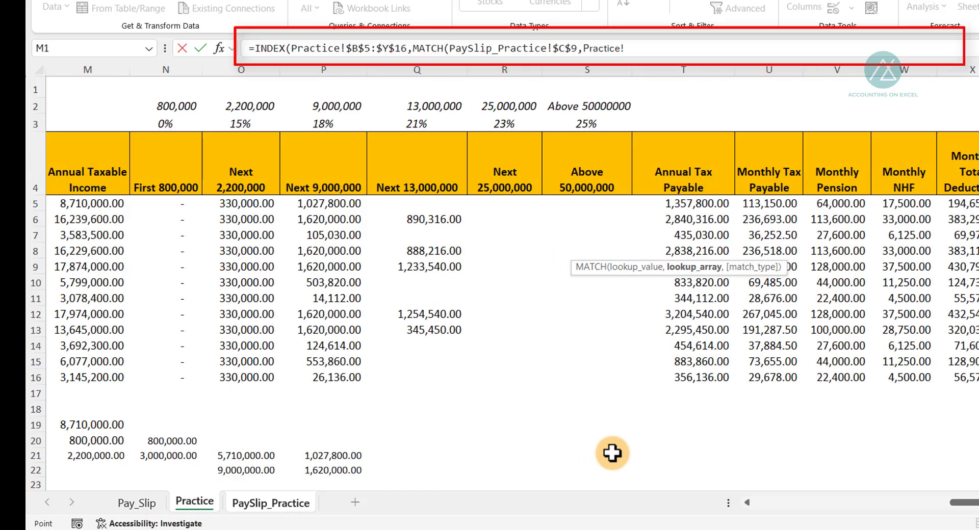
pyautogui.moveTo(962, 504); pyautogui.dragTo(763, 511)
pyautogui.click(90, 203)
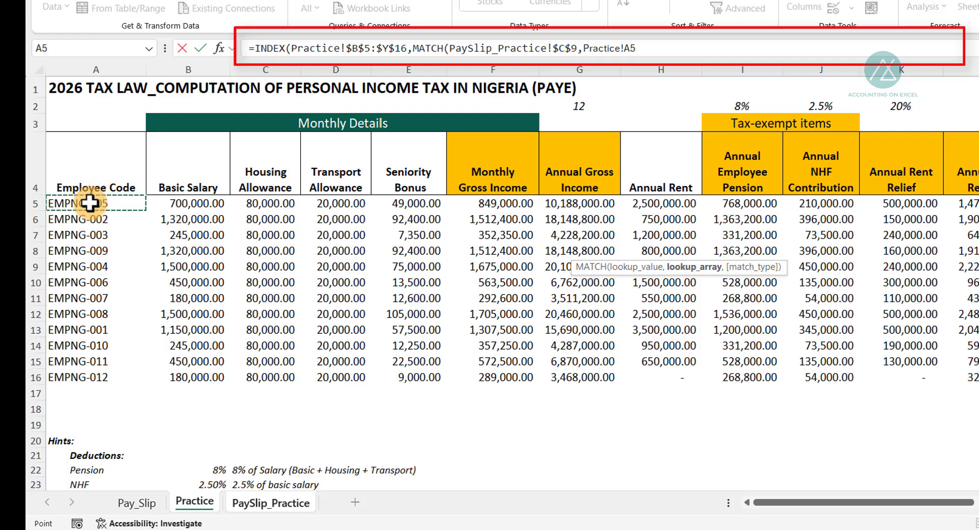
pyautogui.moveTo(89, 202); pyautogui.dragTo(140, 349)
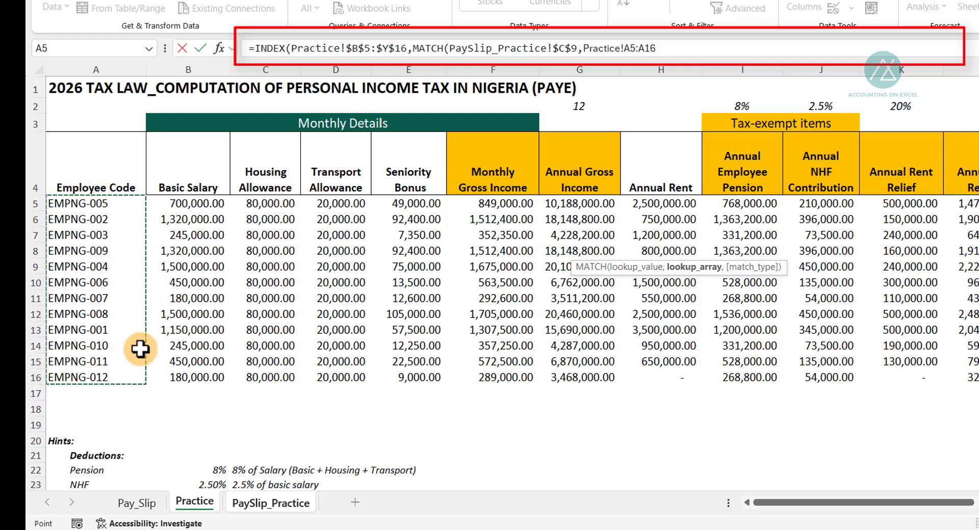
pyautogui.press('F4')
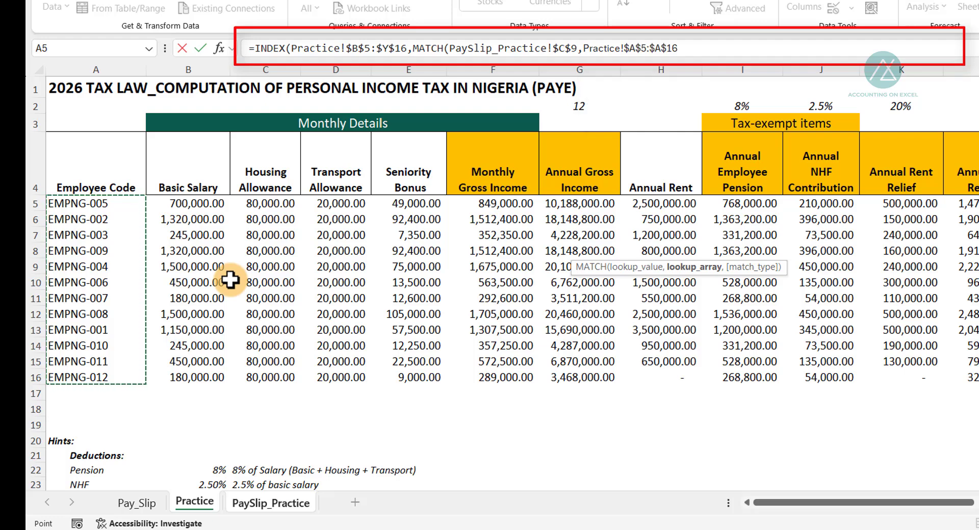
pyautogui.write(',')
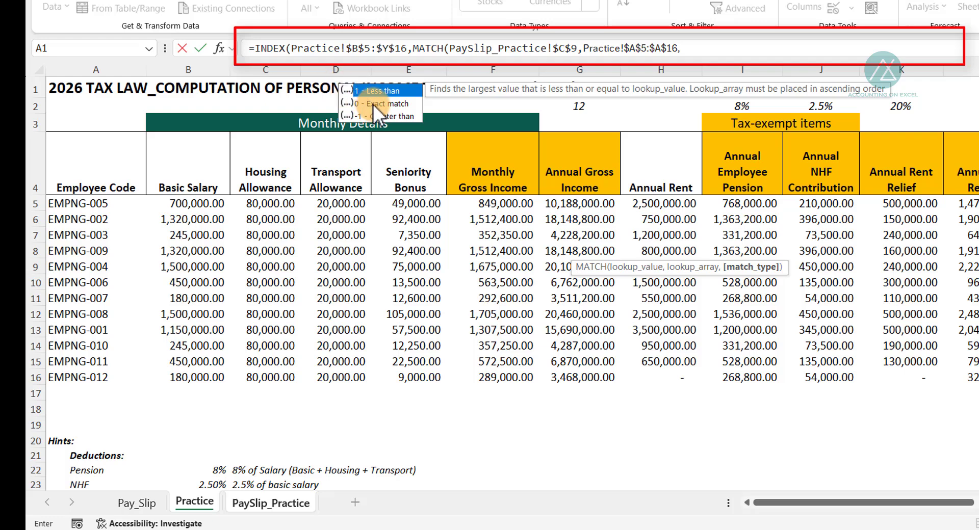
pyautogui.write('0')
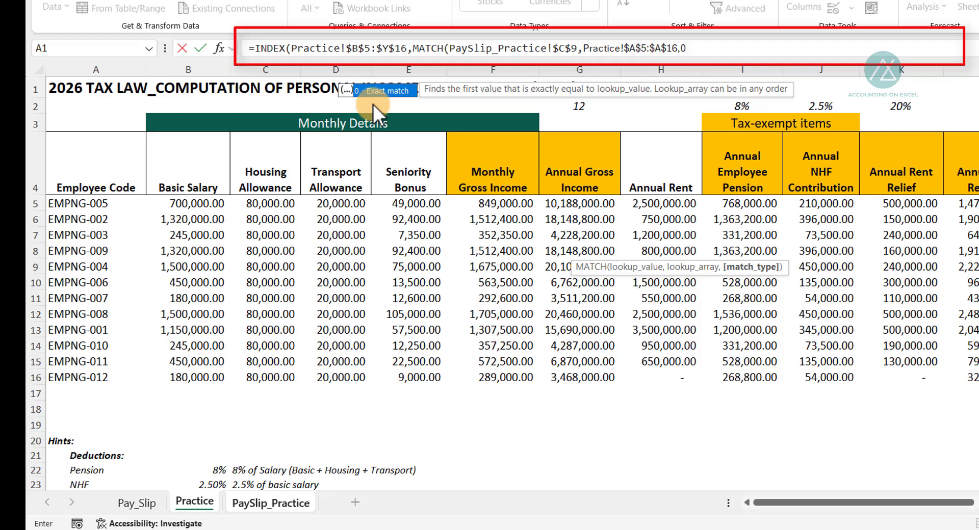
pyautogui.press('Tab')
pyautogui.write(')')
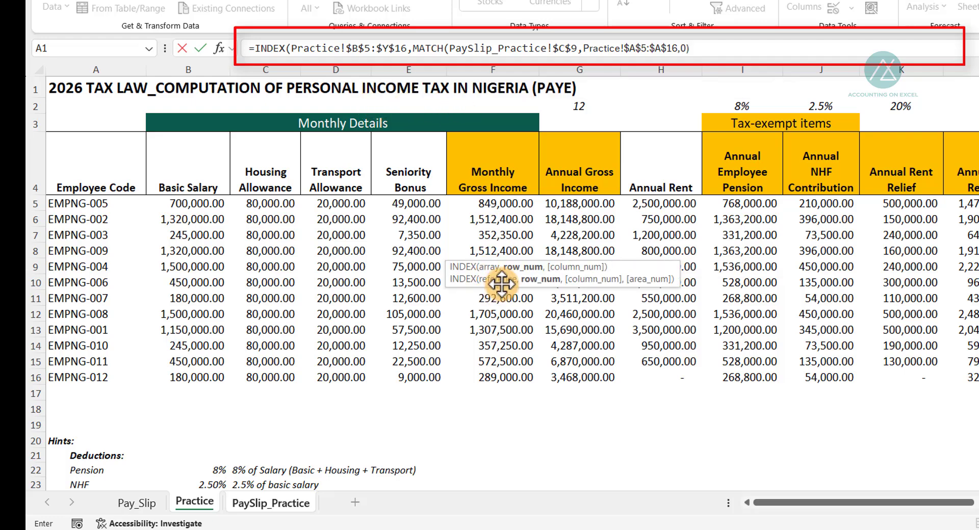
pyautogui.write(',')
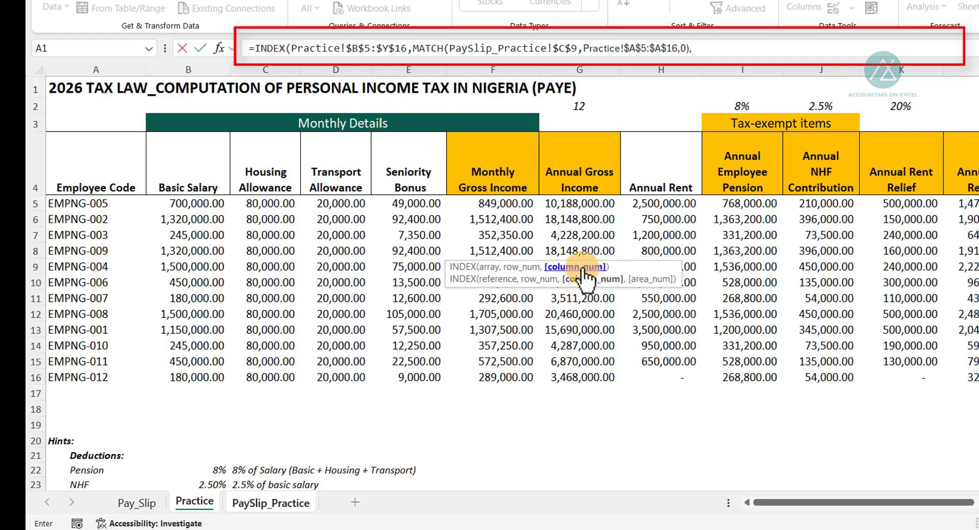
# Add a second MATCH as the INDEX column number, with Basic Salary label cell PaySlip_Practice!C12 as its relative lookup value.
pyautogui.write('match')
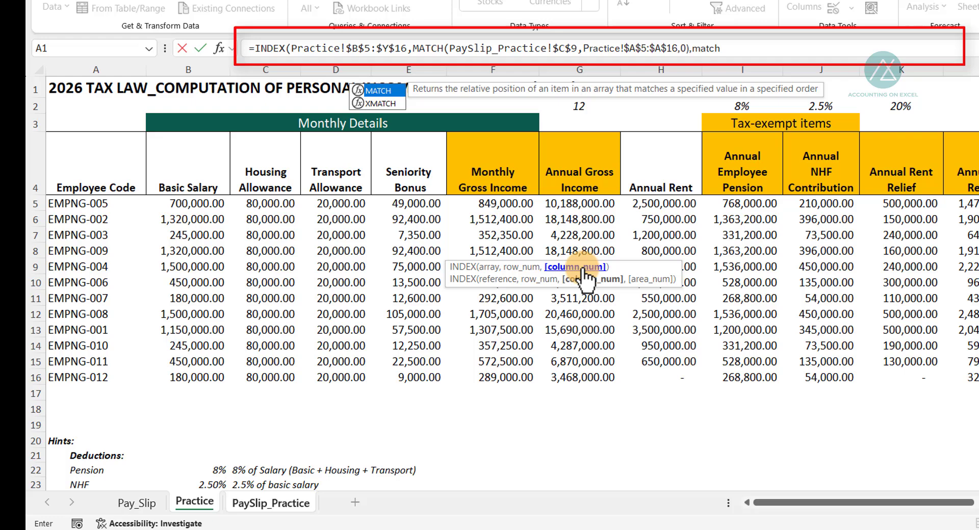
pyautogui.press('Tab')
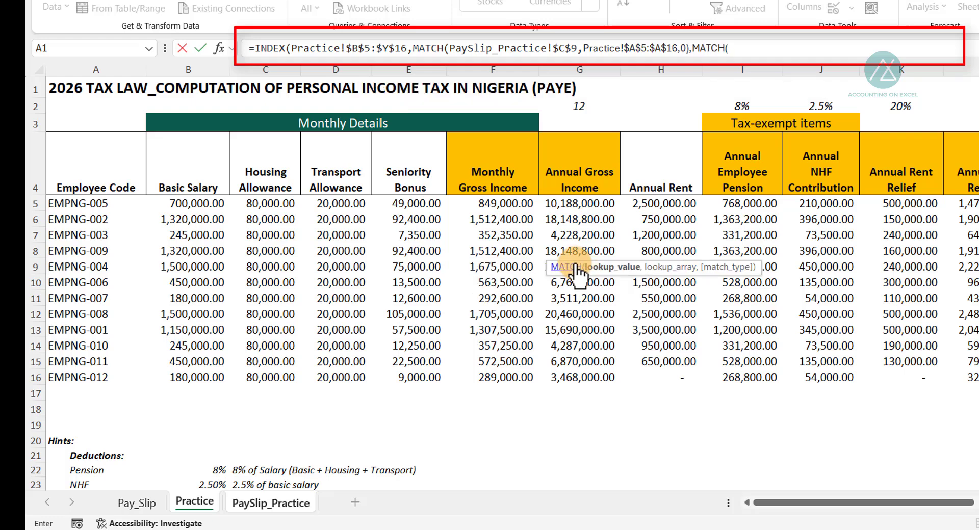
pyautogui.click(275, 506)
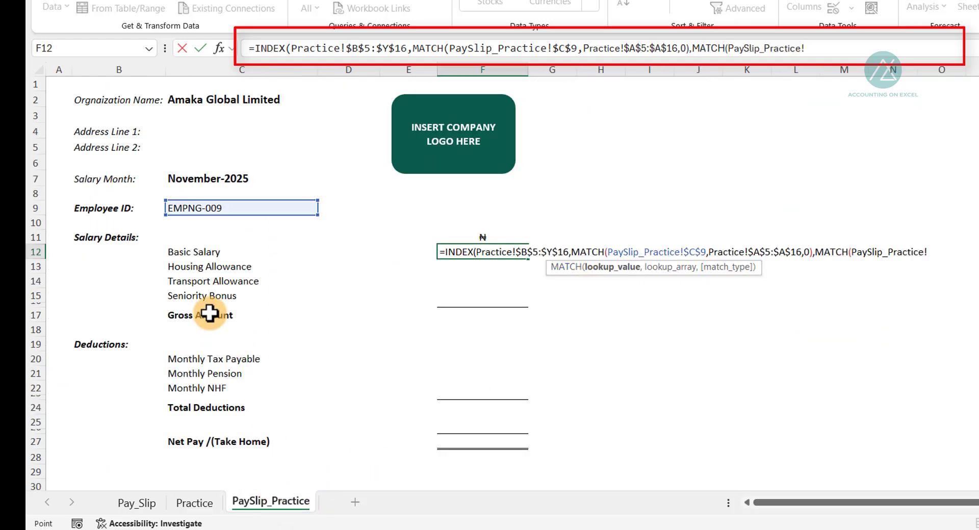
pyautogui.click(205, 255)
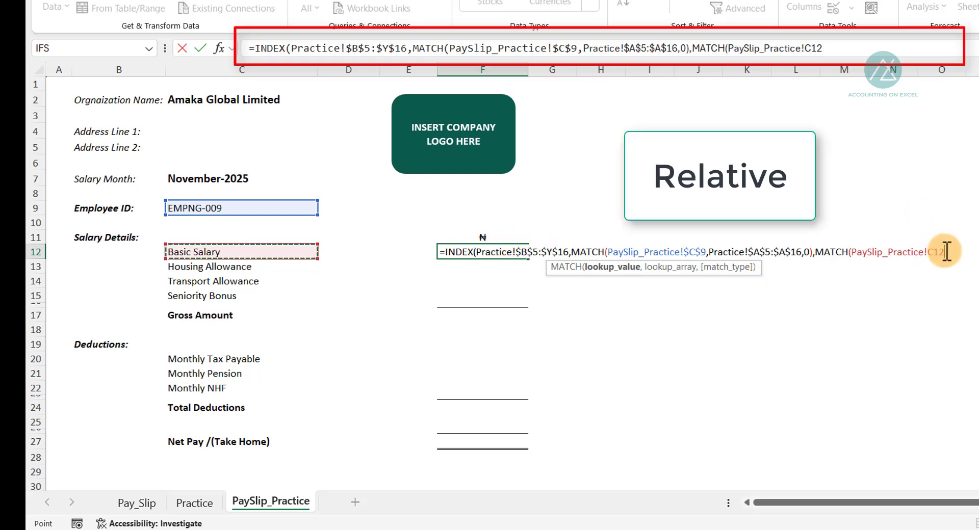
# Complete the column MATCH with header row Practice!$B$4:$Y$4 and match type 0 (Exact match), and enter the formula in F12.
pyautogui.write(',PaySlip_Practice!B4:Y4')
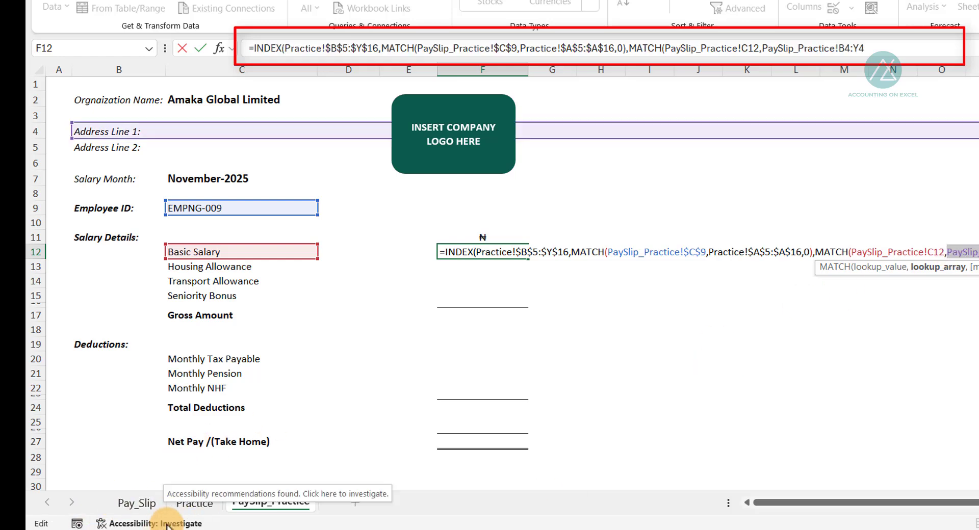
pyautogui.click(194, 503)
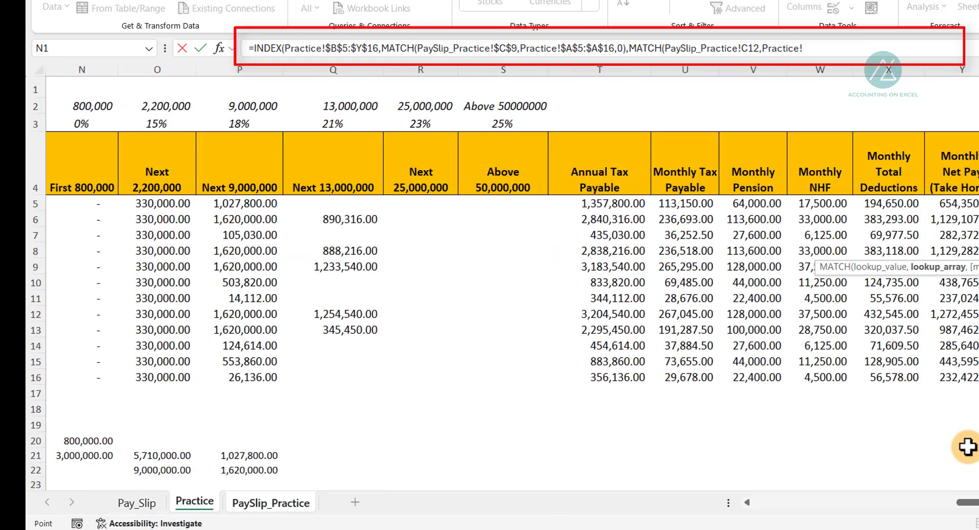
pyautogui.hscroll(-5, 963, 502)
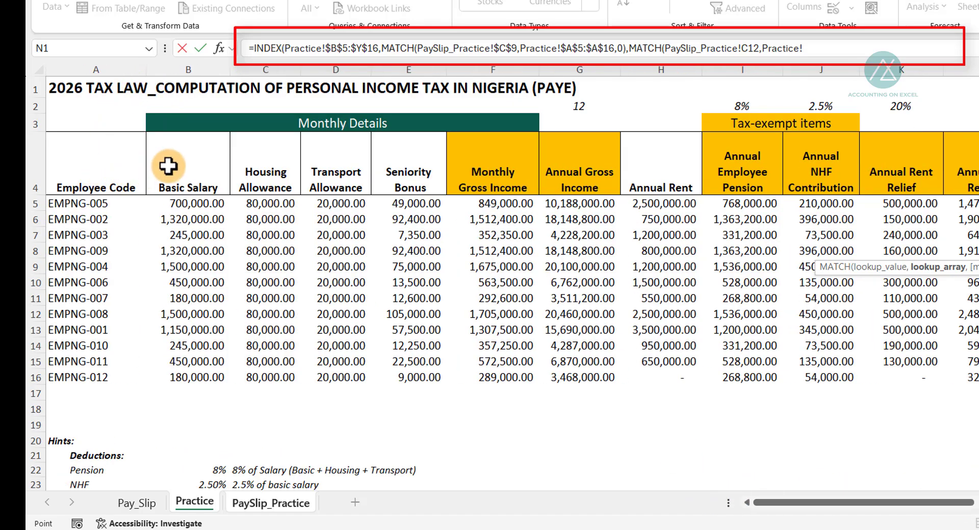
pyautogui.moveTo(168, 171); pyautogui.dragTo(927, 145)
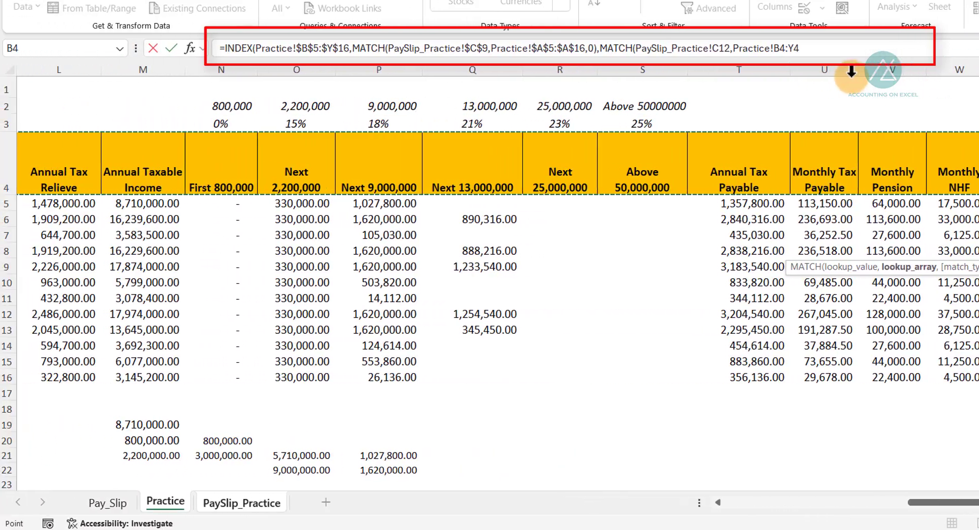
pyautogui.press('F4')
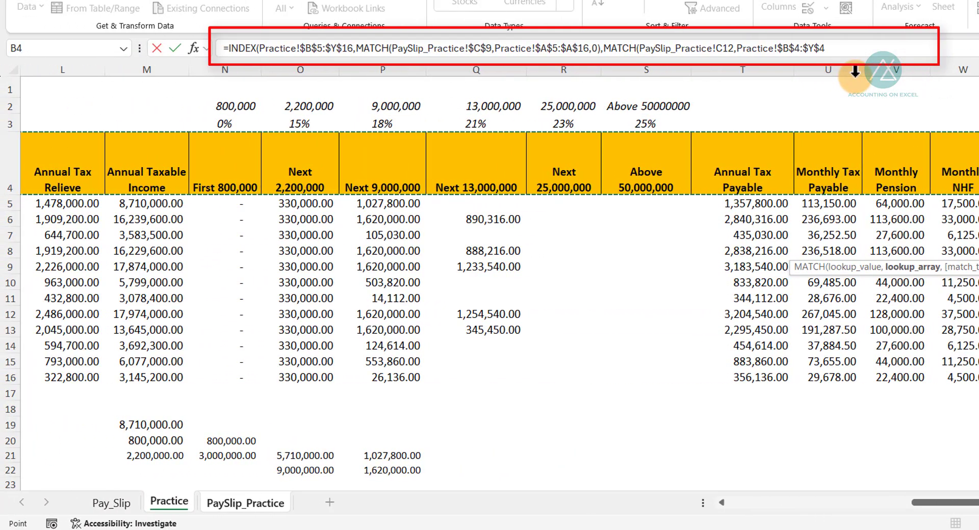
pyautogui.write(',')
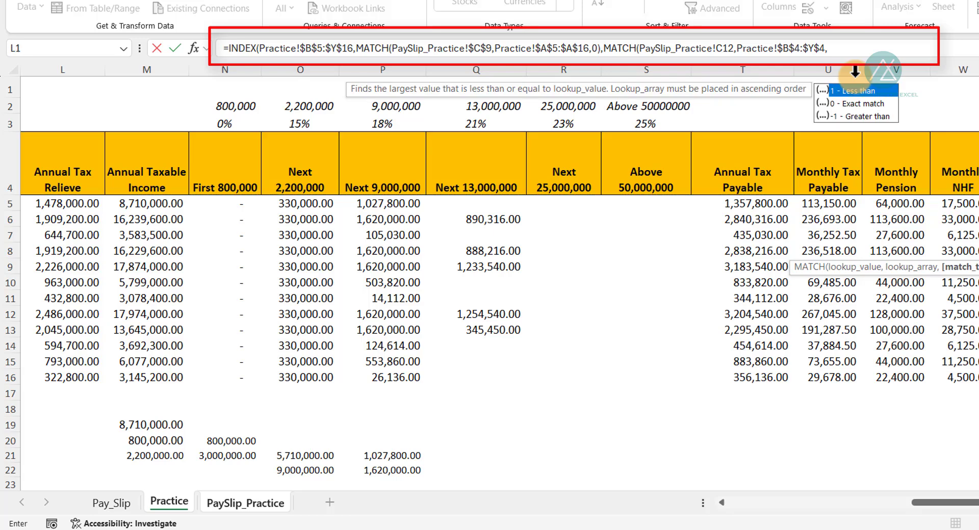
pyautogui.write('0')
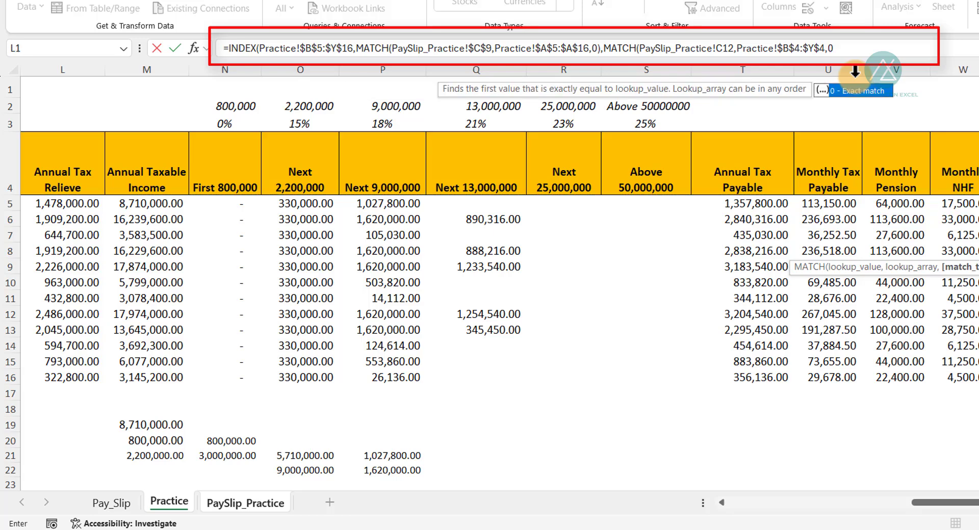
pyautogui.press('Escape')
pyautogui.write(')')
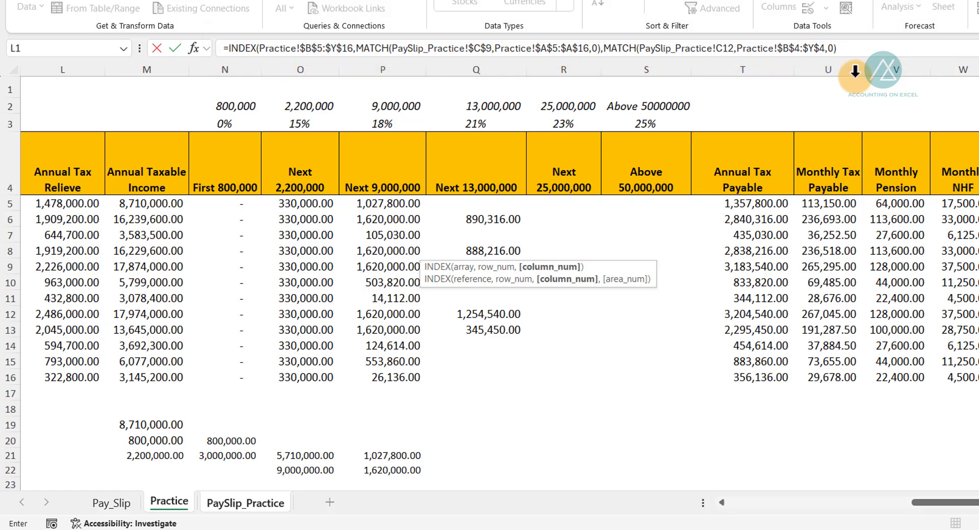
pyautogui.press('Return')
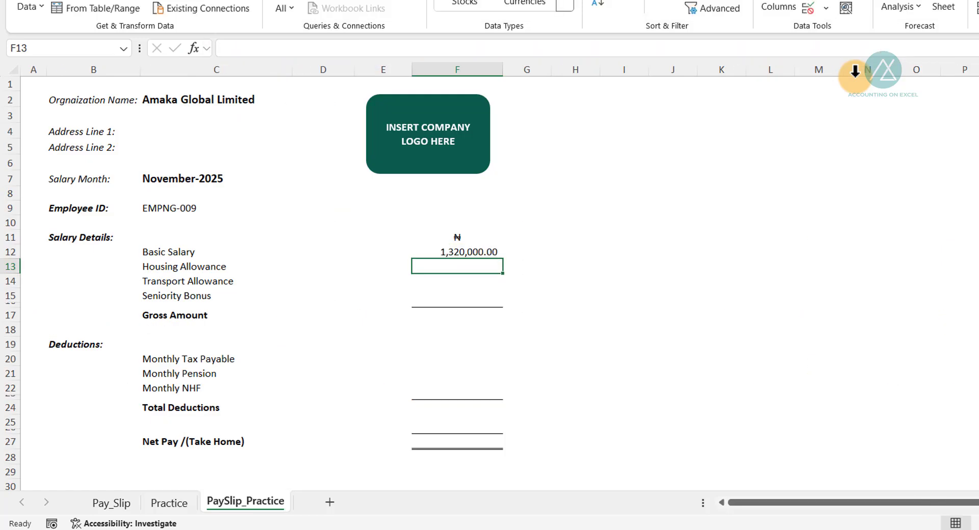
# Compare the pay slip's Basic Salary in F12 with the selected employee's Basic Salary in the Practice table.
pyautogui.click(460, 251)
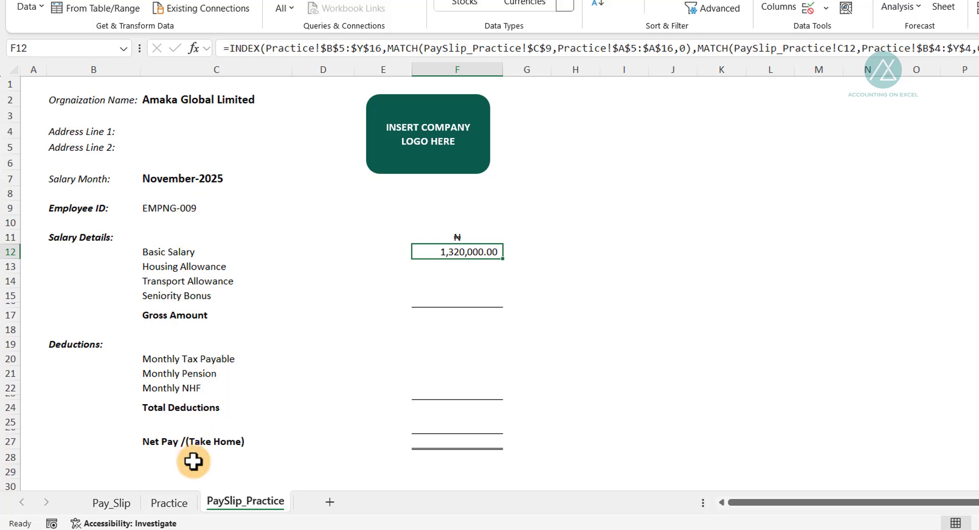
pyautogui.click(169, 503)
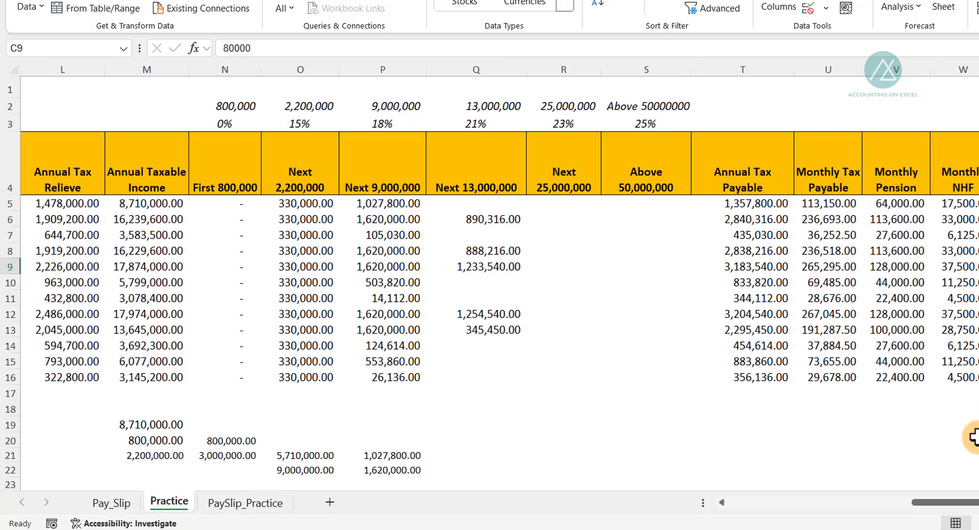
pyautogui.moveTo(931, 507); pyautogui.dragTo(721, 517)
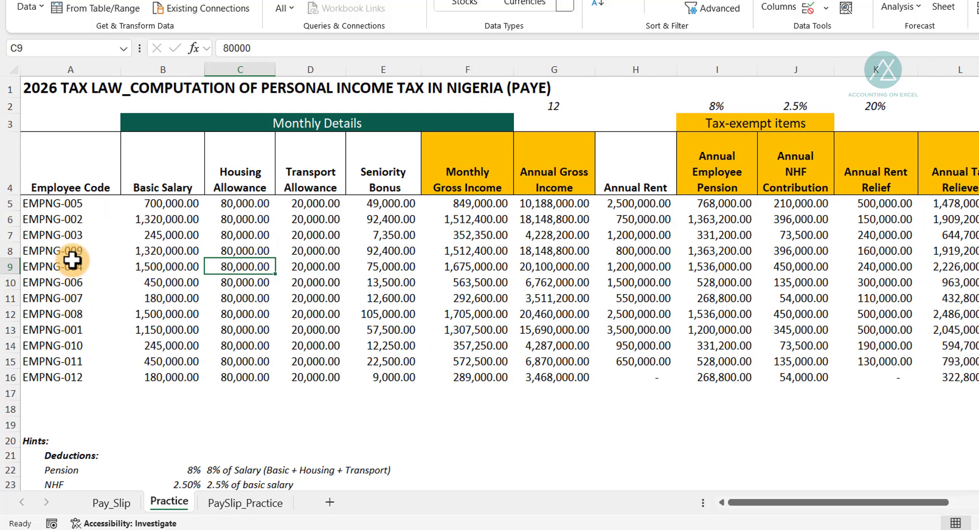
pyautogui.moveTo(72, 251); pyautogui.dragTo(163, 250)
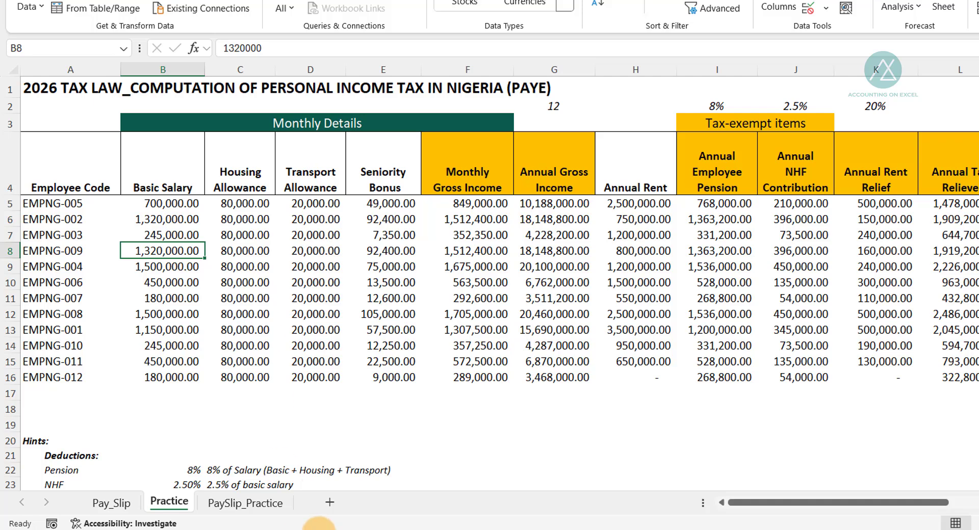
pyautogui.click(255, 504)
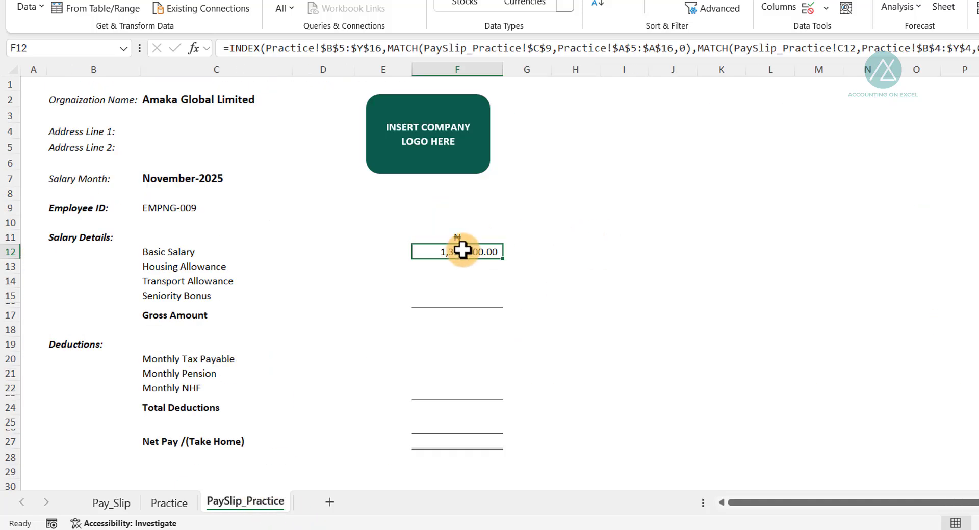
# Copy the Basic Salary formula from F12 down through the Seniority Bonus row.
pyautogui.hotkey('ctrl', 'c')
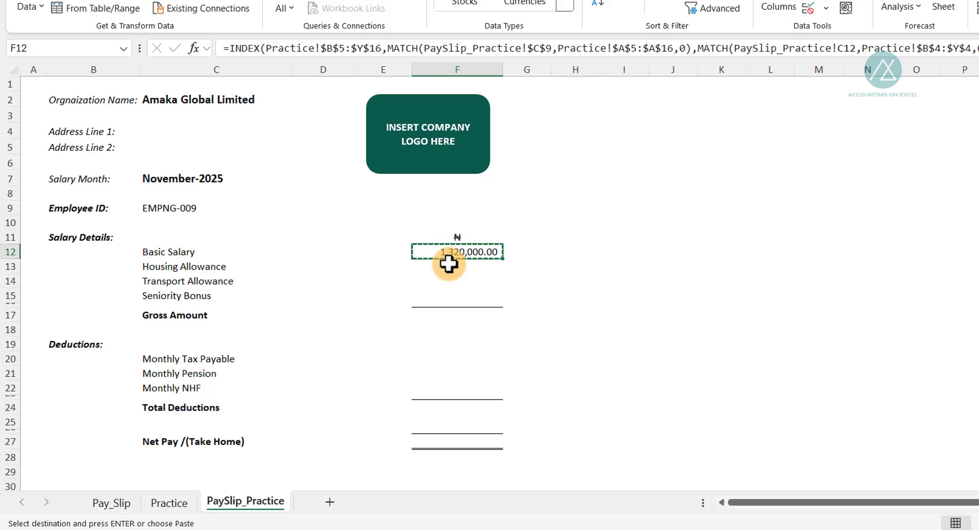
pyautogui.moveTo(440, 254); pyautogui.dragTo(435, 306)
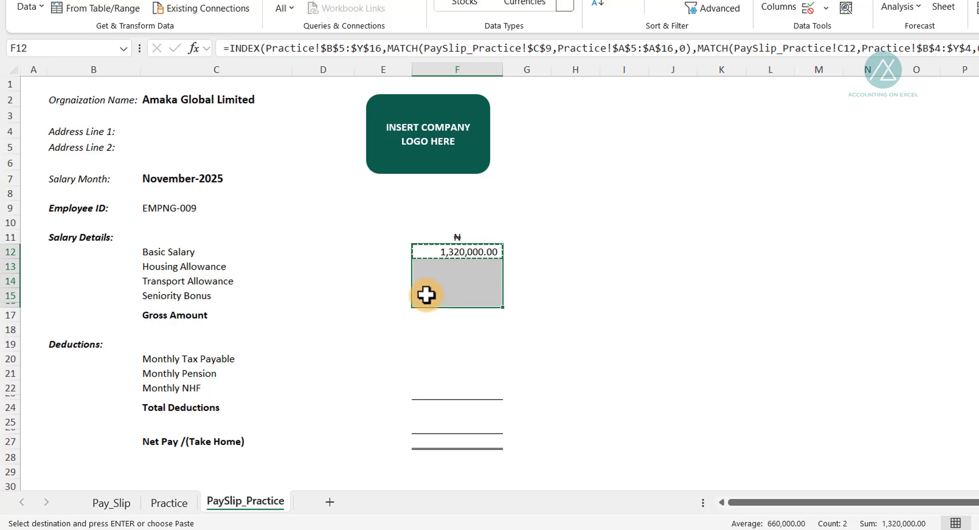
pyautogui.press('Return')
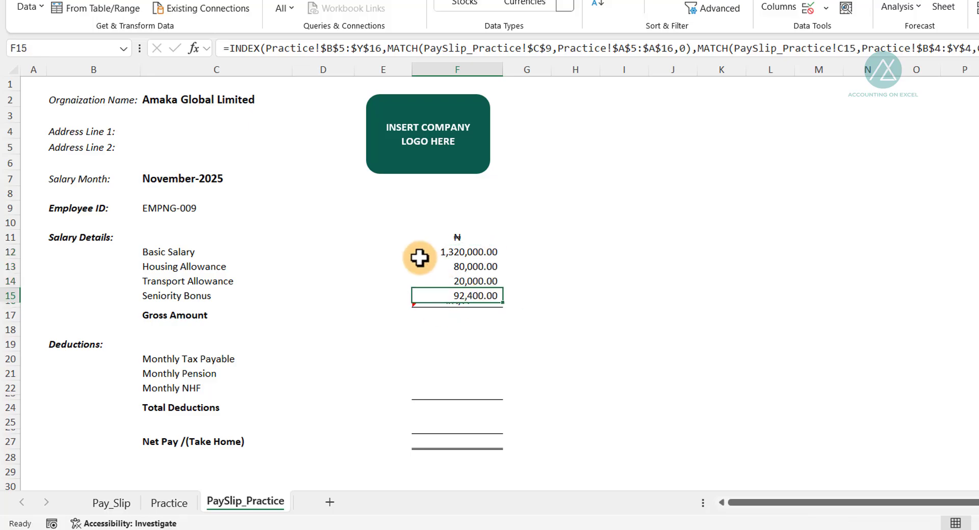
# Wrap the INDEX-MATCH formula in F12 in IFNA with an empty value_if_na argument, and fill it down through the Seniority Bonus row.
pyautogui.click(442, 250)
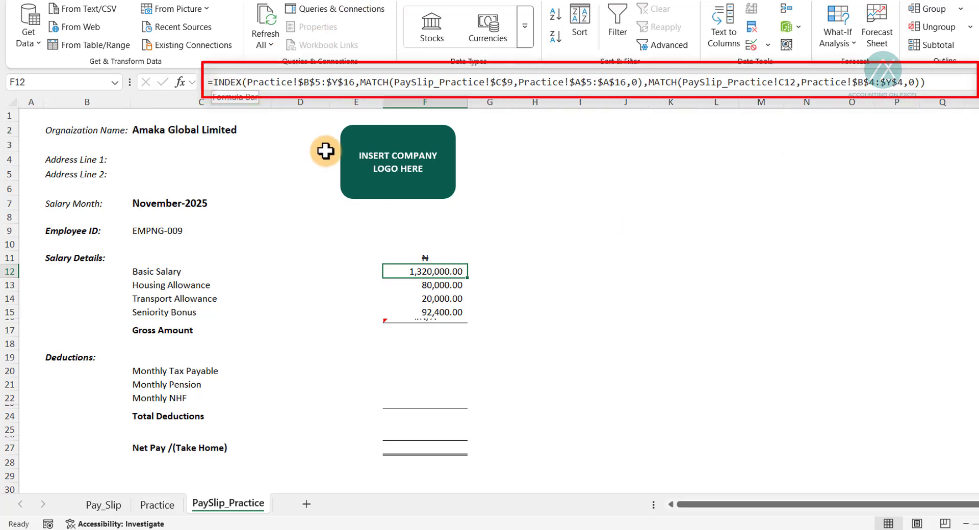
pyautogui.click(212, 83)
pyautogui.write('ifnz')
pyautogui.press('BackSpace')
pyautogui.write('a')
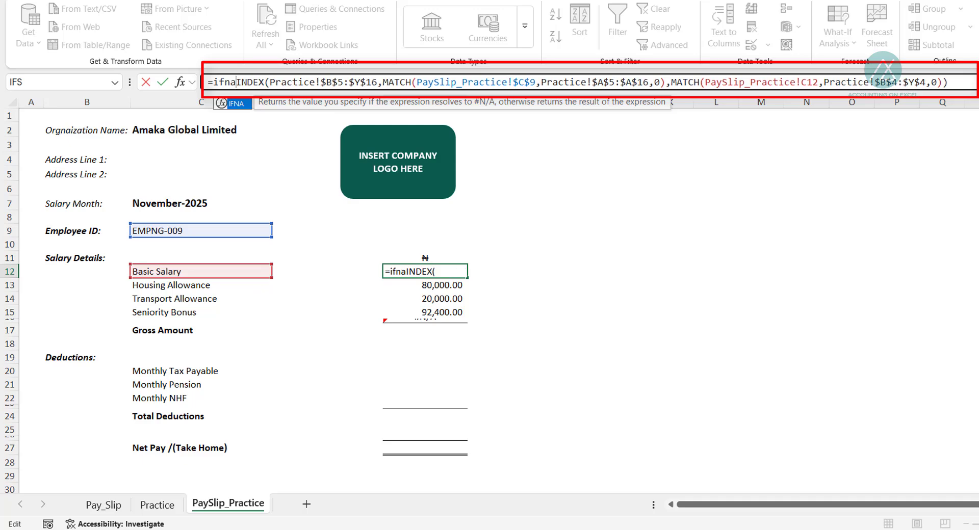
pyautogui.press('Tab')
pyautogui.press('End')
pyautogui.write(',')
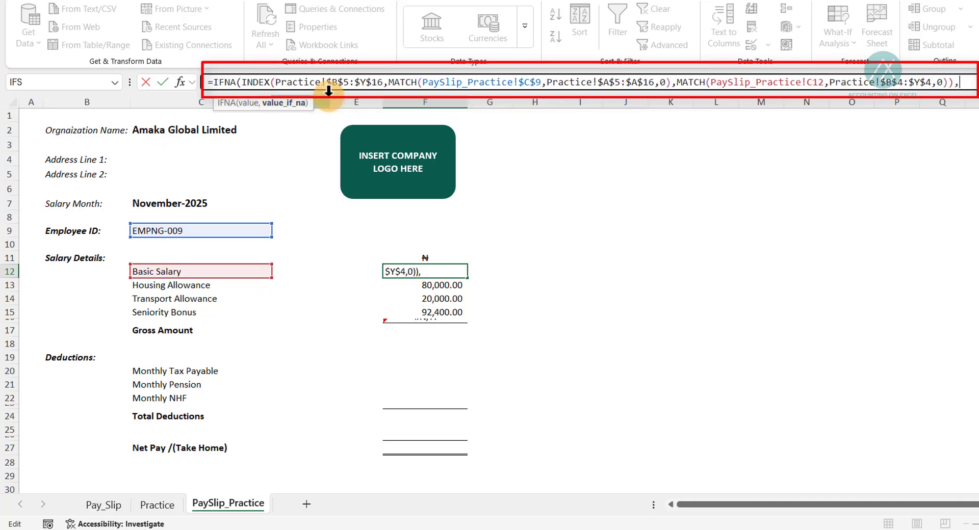
pyautogui.write(')')
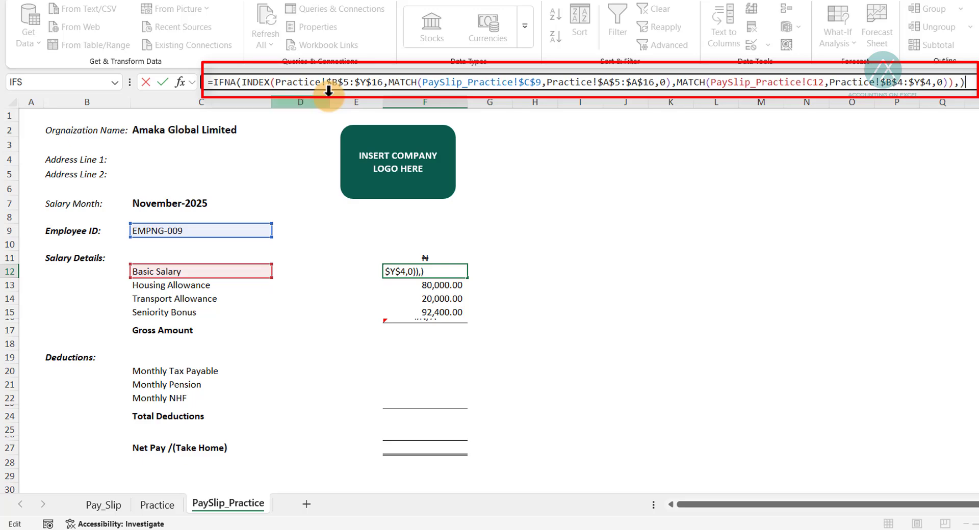
pyautogui.press('Return')
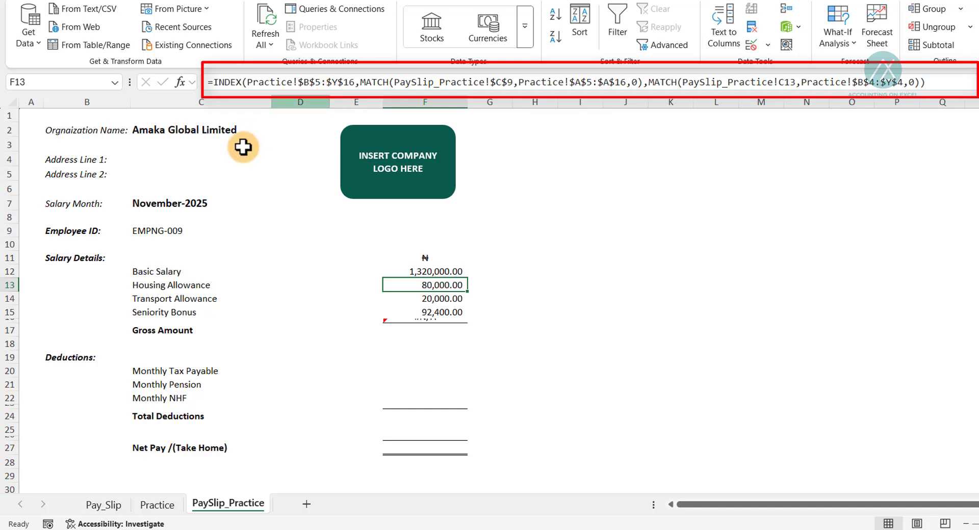
pyautogui.moveTo(430, 270); pyautogui.dragTo(424, 318)
pyautogui.hotkey('ctrl', 'd')
# Copy the IFNA formula from F12 to Monthly Tax Payable in F20, and fill it down through the Monthly Pension and Monthly NHF rows.
pyautogui.click(435, 275)
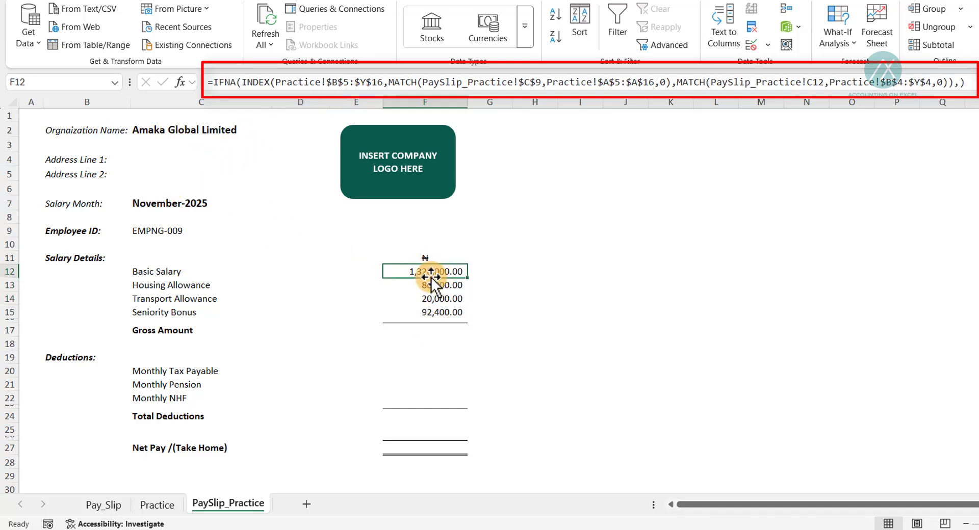
pyautogui.hotkey('ctrl', 'c')
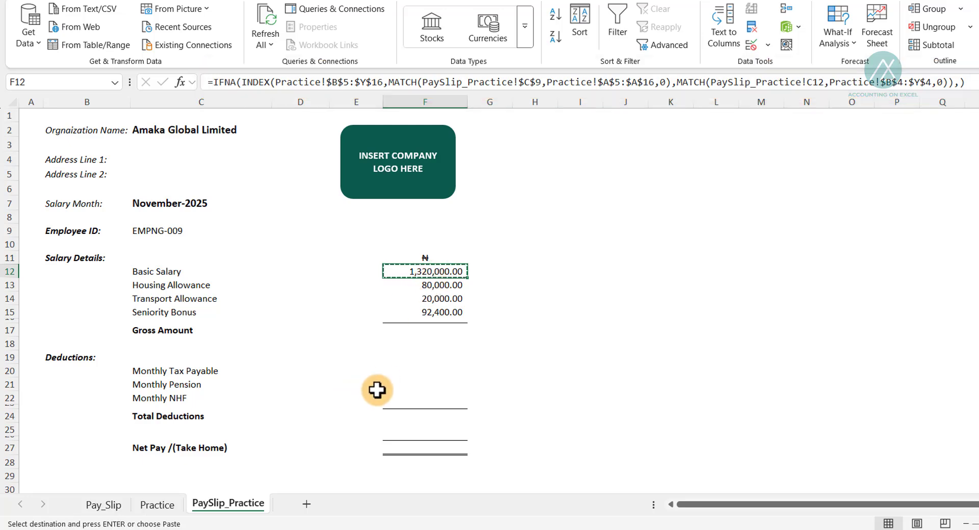
pyautogui.click(407, 369)
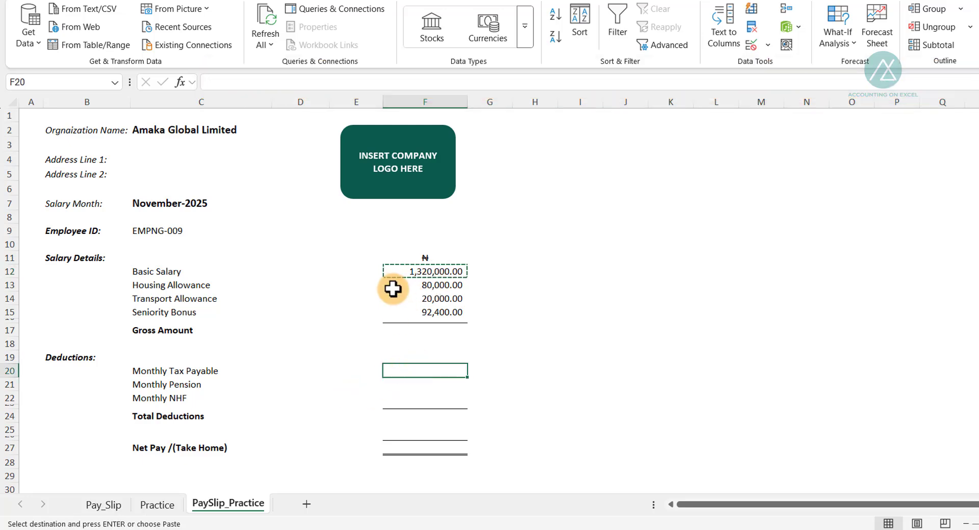
pyautogui.hotkey('ctrl', 'v')
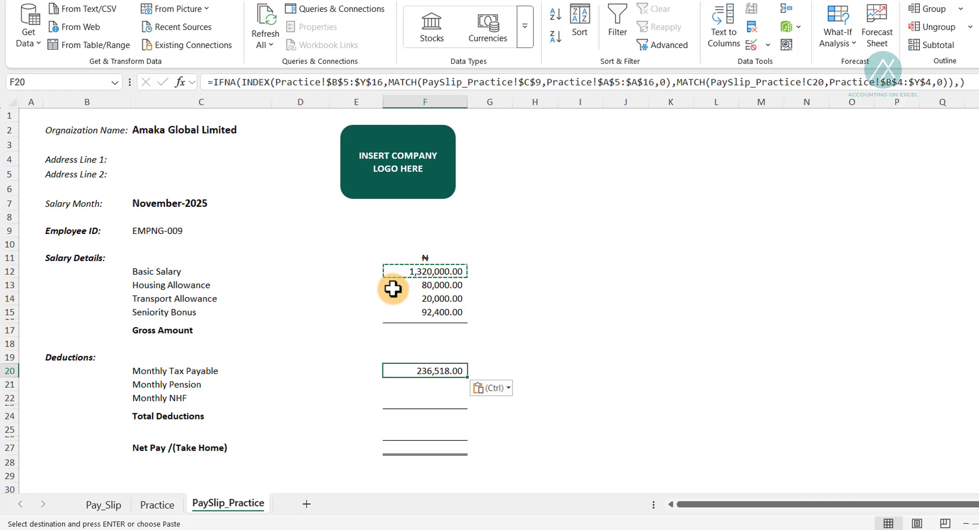
pyautogui.press('Escape')
pyautogui.hotkey('shift', 'Down')
pyautogui.hotkey('shift', 'Down')
pyautogui.hotkey('shift', 'Down')
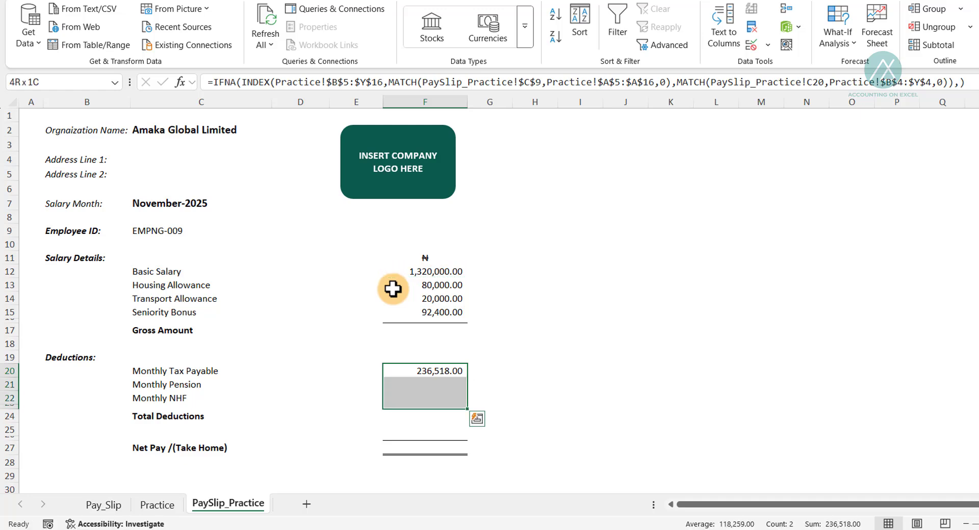
pyautogui.hotkey('ctrl', 'd')
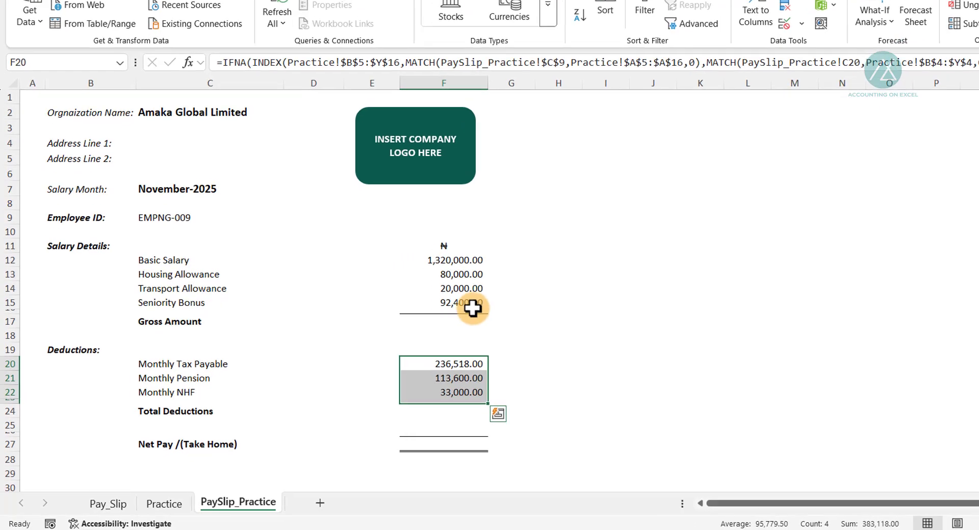
# Add AutoSum totals for Gross Amount in F17 and Total Deductions in F24.
pyautogui.click(430, 331)
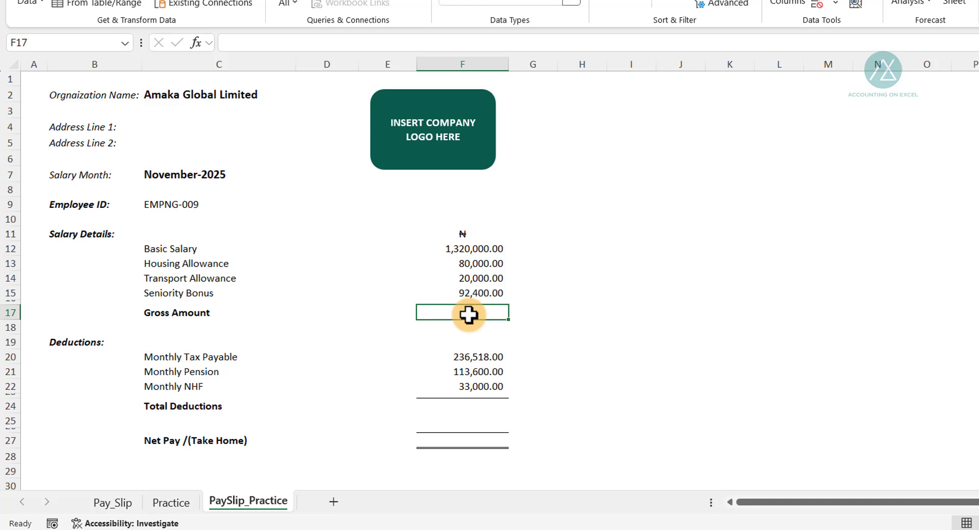
pyautogui.hotkey('alt', '=')
pyautogui.press('Return')
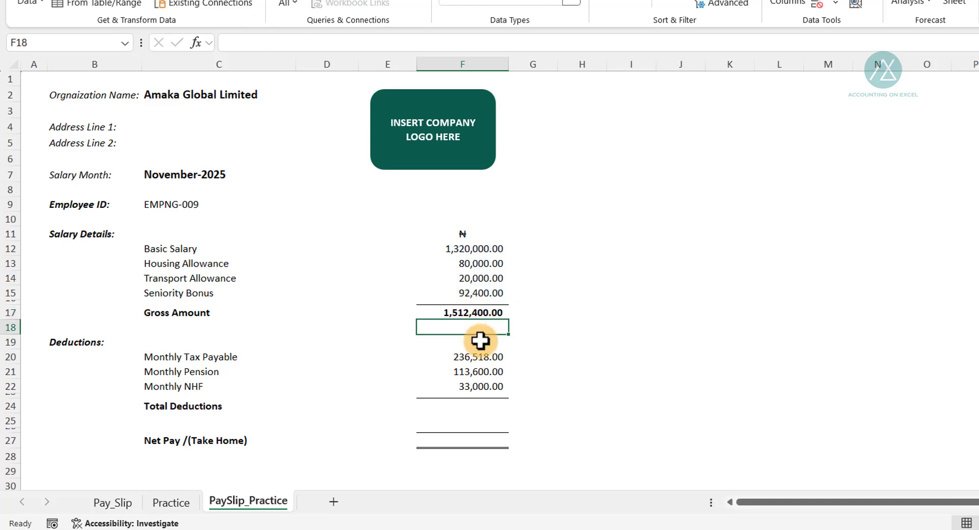
pyautogui.click(475, 403)
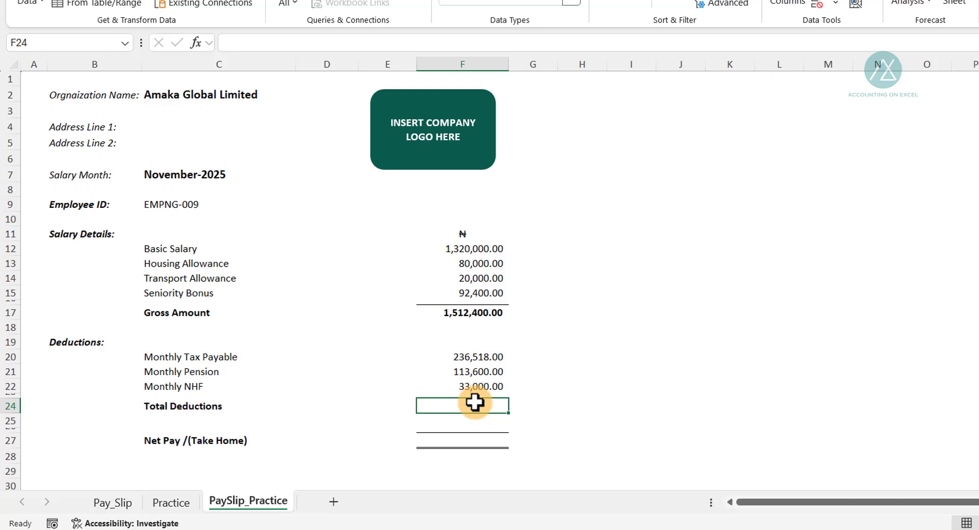
pyautogui.hotkey('alt', '=')
pyautogui.press('Return')
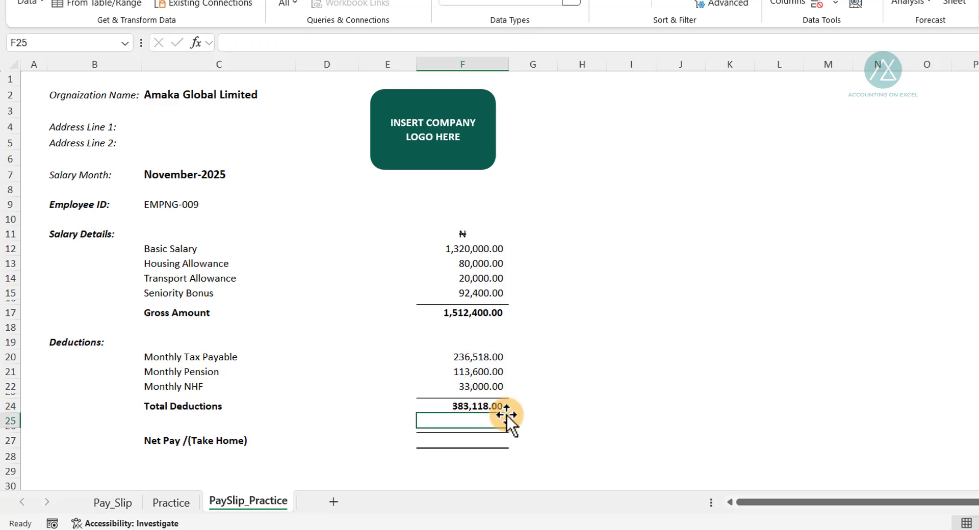
# Calculate Net Pay /(Take Home) in F27 with the formula =F17-F24.
pyautogui.click(451, 441)
pyautogui.write('=')
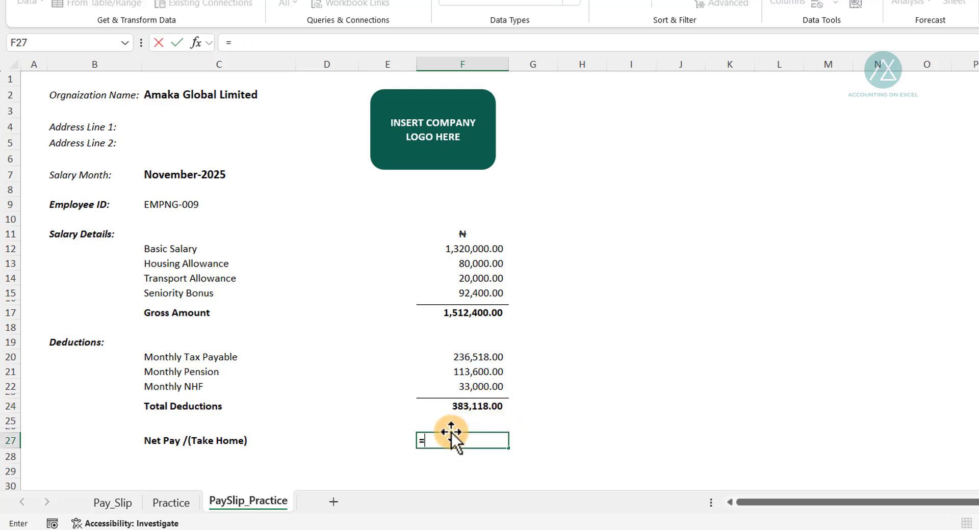
pyautogui.press('Up')
pyautogui.press('Up')
pyautogui.press('Up')
pyautogui.press('Up')
pyautogui.press('Up')
pyautogui.press('Up')
pyautogui.press('Up')
pyautogui.press('Up')
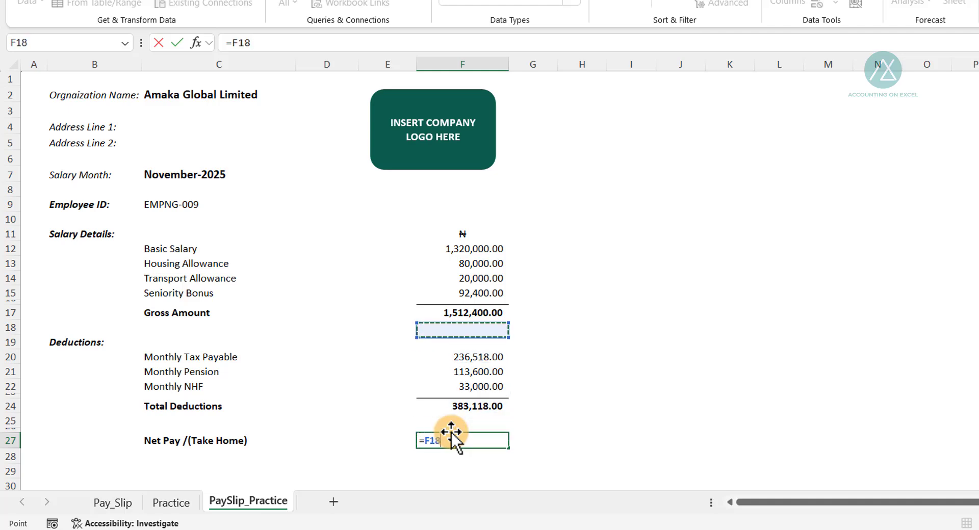
pyautogui.write('-')
pyautogui.press('Up')
pyautogui.press('Up')
pyautogui.press('Up')
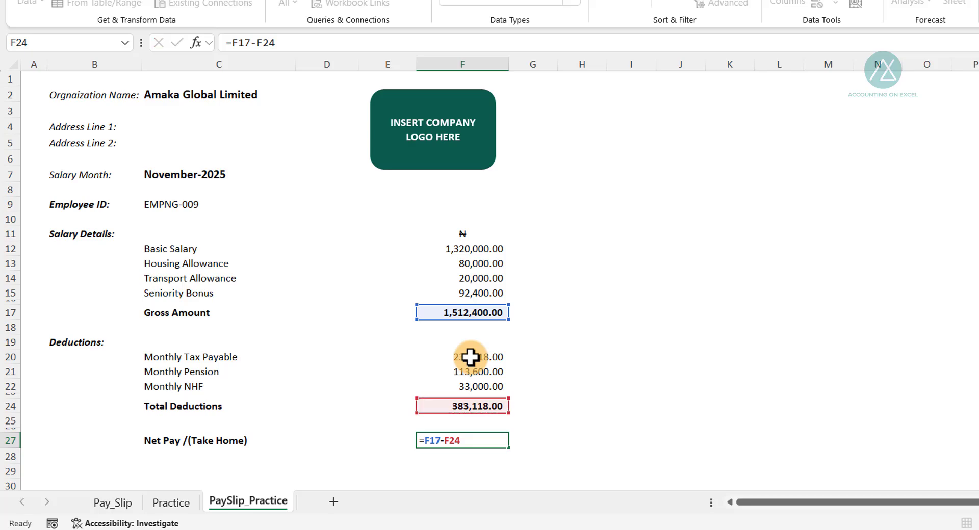
pyautogui.press('Return')
# Check the pay slip's net pay in F27 against the selected employee's Monthly Net Pay in the Practice table.
pyautogui.scroll(-3, 528, 362)
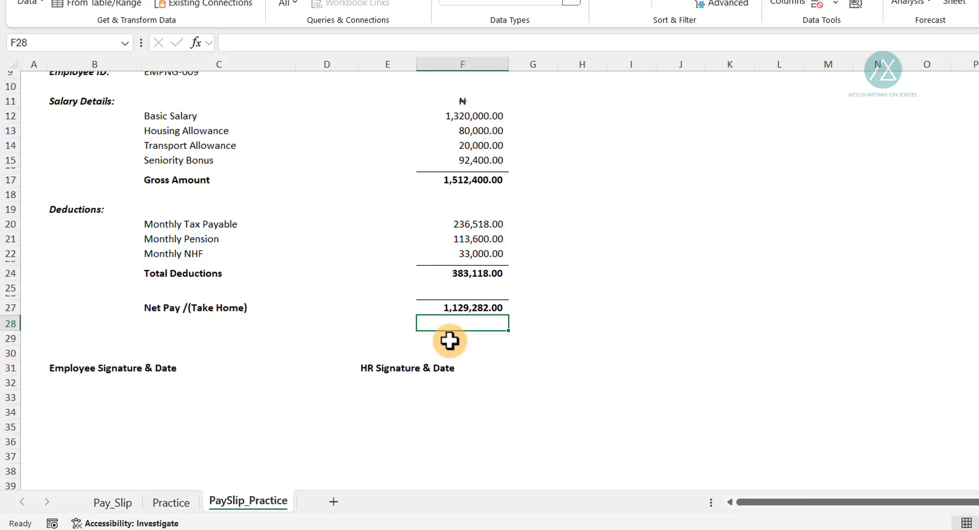
pyautogui.press('Down')
pyautogui.scroll(1, 308, 294)
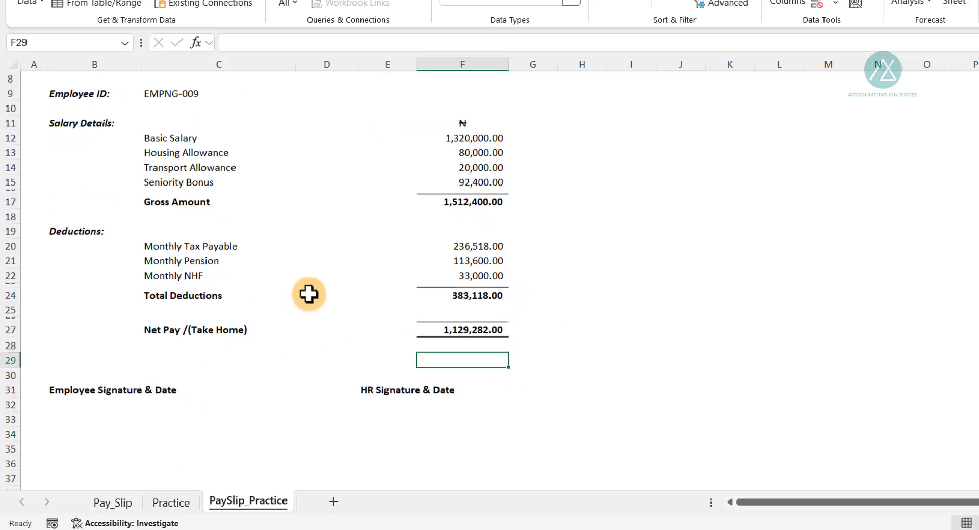
pyautogui.scroll(3, 308, 294)
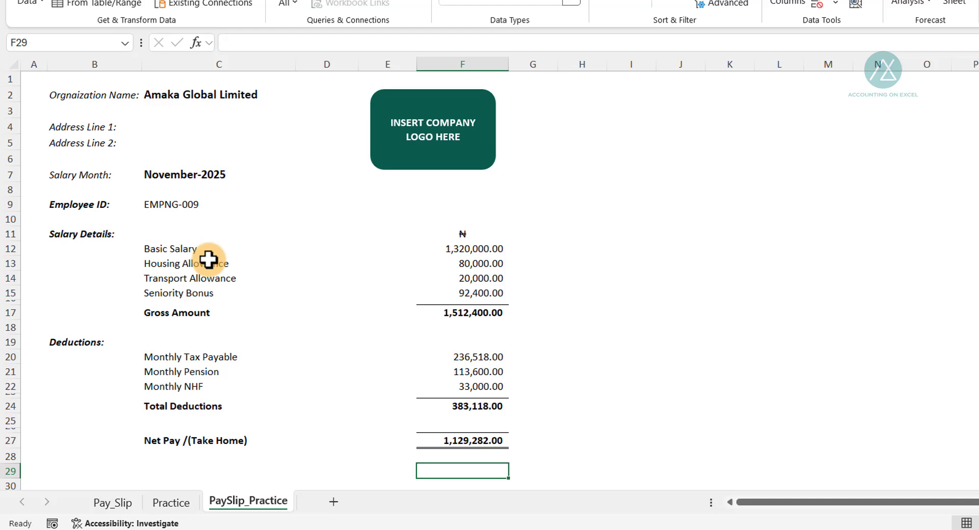
pyautogui.click(464, 442)
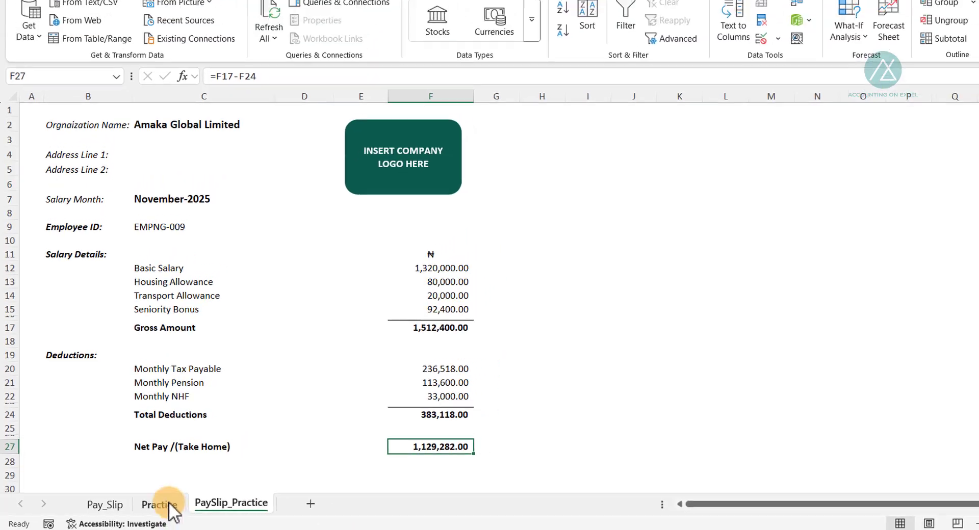
pyautogui.click(163, 505)
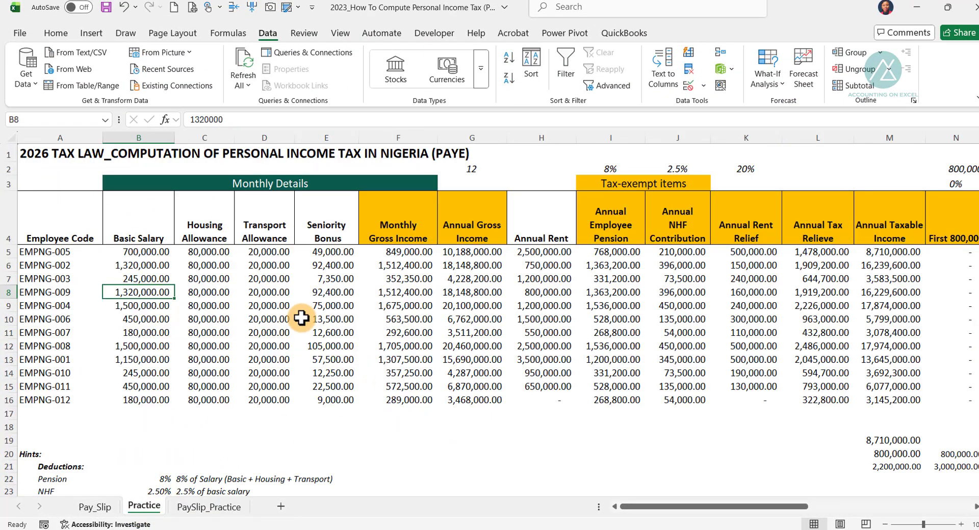
pyautogui.hotkey('shift', 'space')
pyautogui.moveTo(755, 508); pyautogui.dragTo(940, 362)
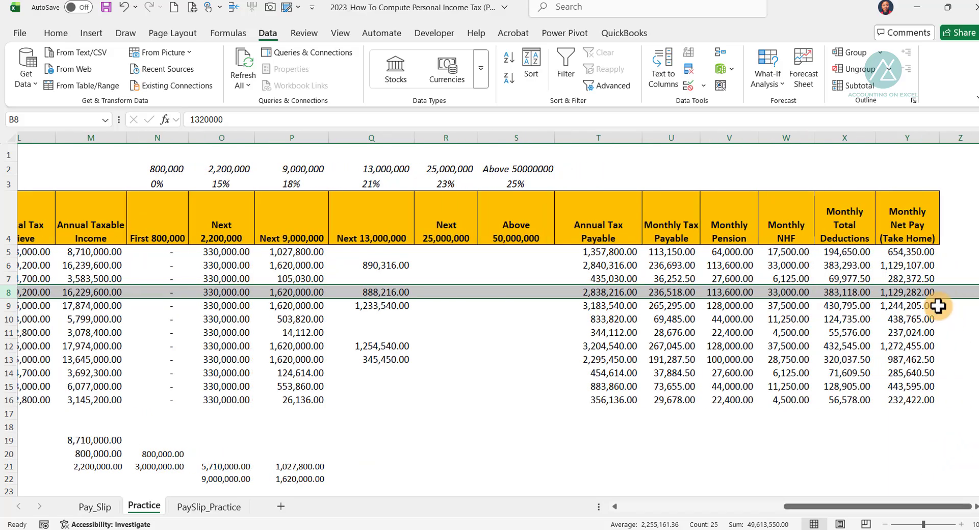
pyautogui.click(895, 293)
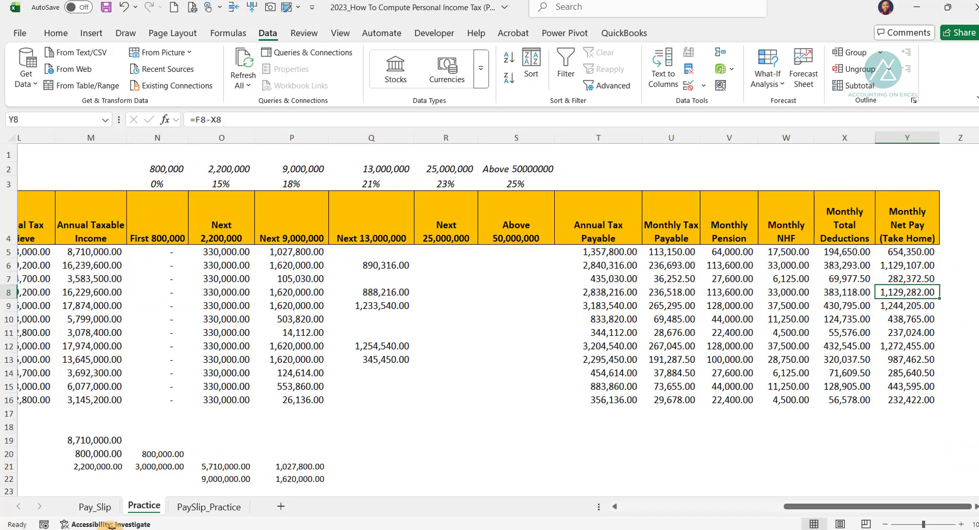
pyautogui.click(206, 507)
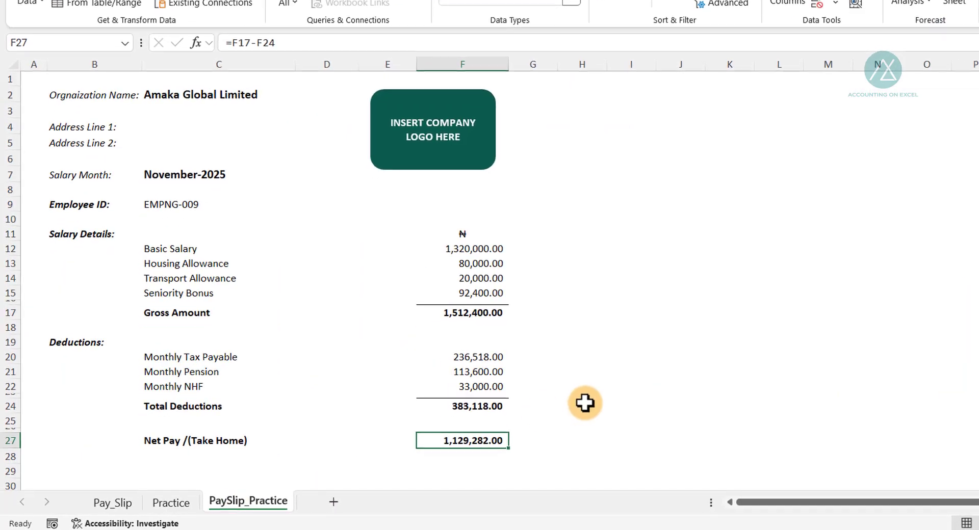
# Switch the Employee ID in C9 to the employee listed in row 15 of the Practice table.
pyautogui.click(176, 204)
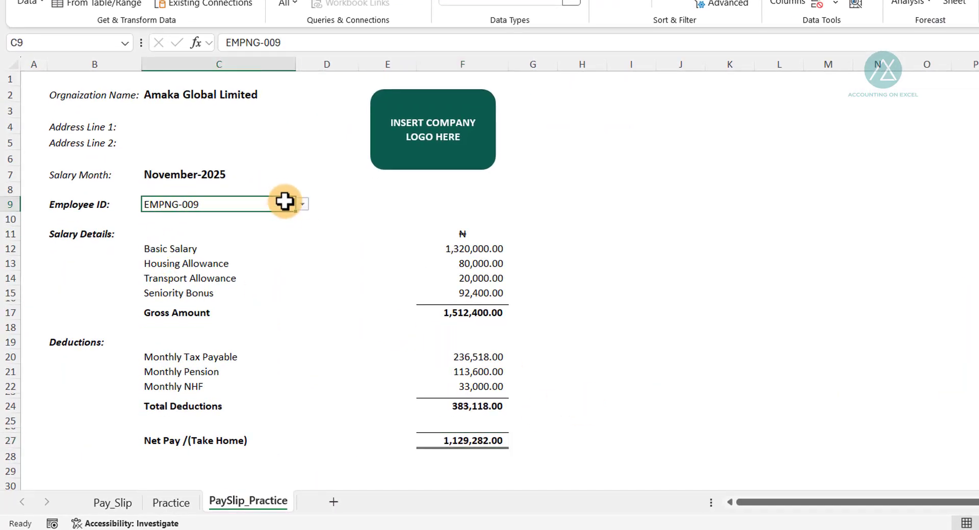
pyautogui.click(302, 204)
pyautogui.click(200, 313)
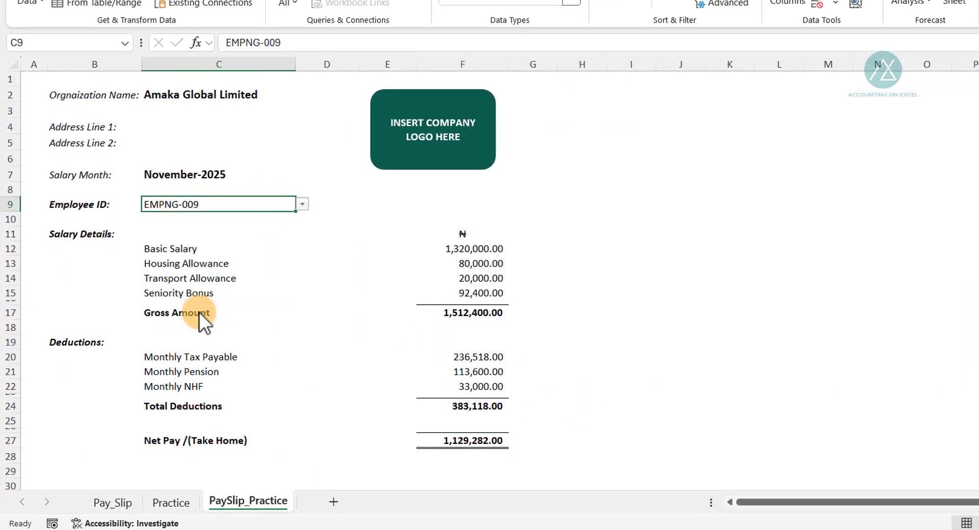
pyautogui.click(303, 204)
pyautogui.click(153, 348)
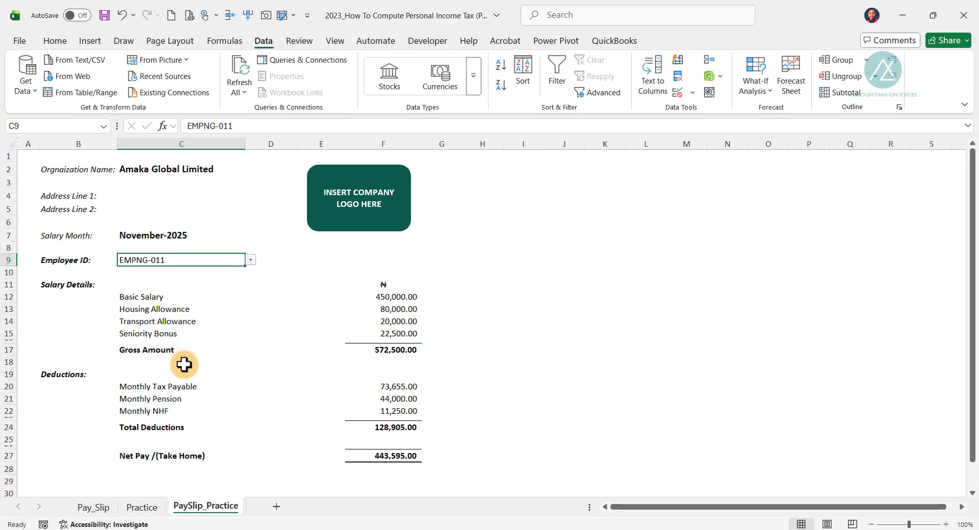
# Preview the print layout of the pay slip and return to the worksheet.
pyautogui.click(176, 323)
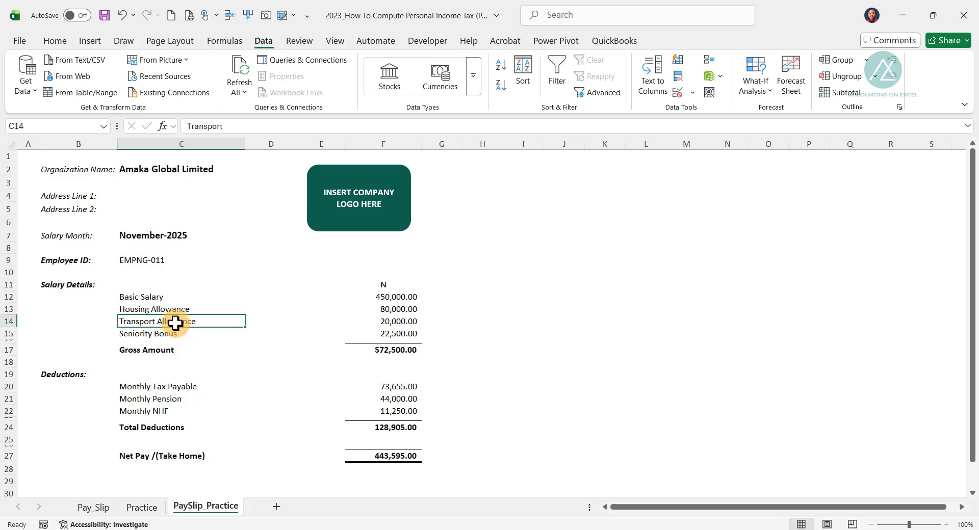
pyautogui.hotkey('ctrl', 'p')
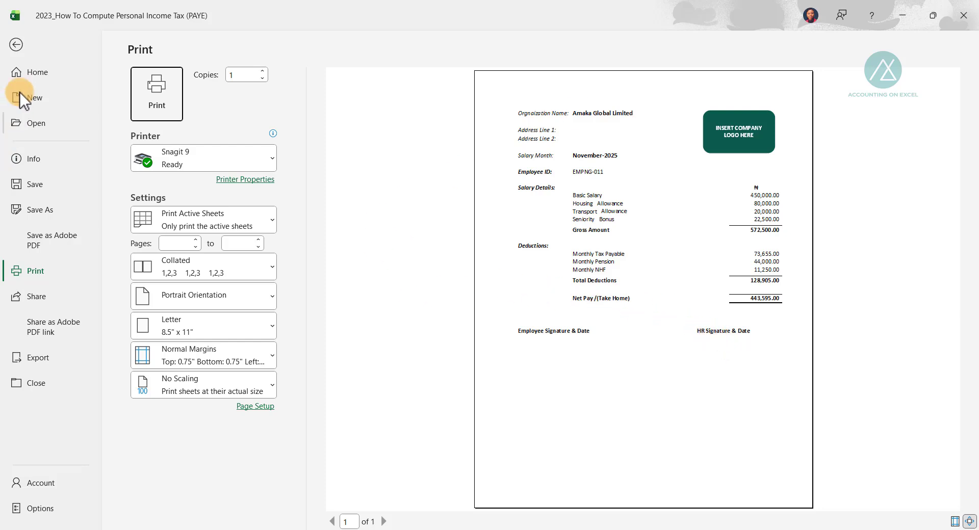
pyautogui.click(15, 44)
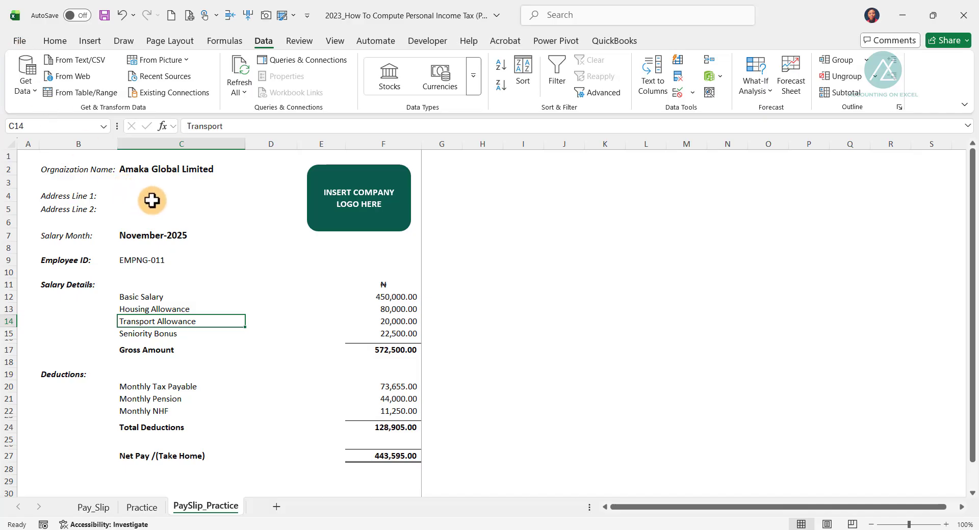